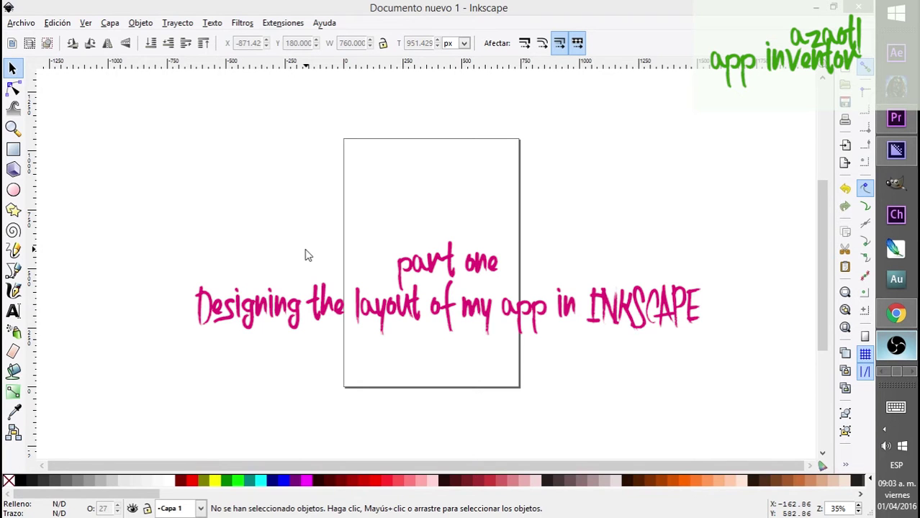
- Bring the Cooldesigning project in MIT App Inventor 2 to the front in Chrome
click(896, 313)
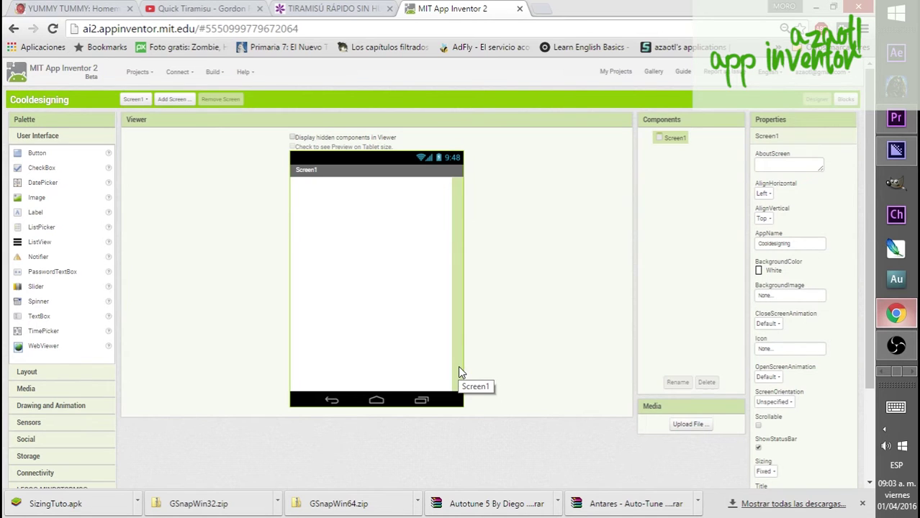
- Return to the blank Documento nuevo 1 in Inkscape from the taskbar
click(883, 372)
click(896, 347)
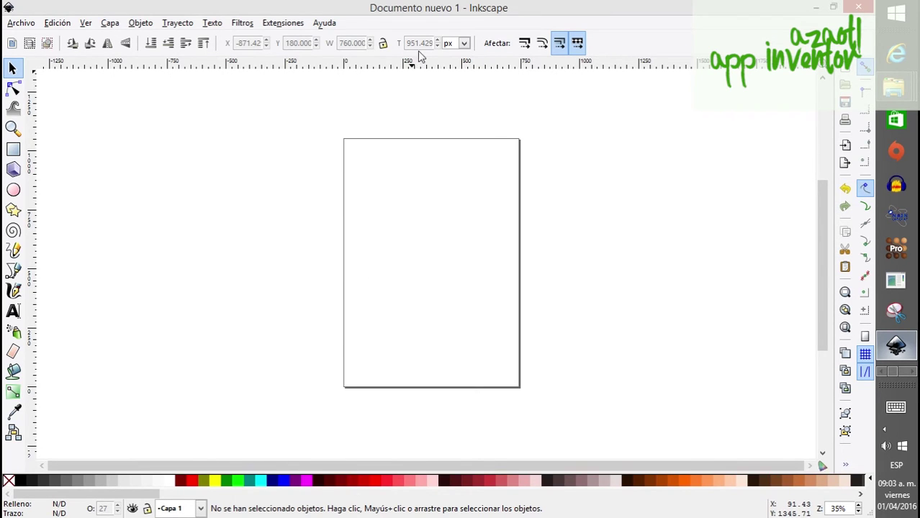
- Switch the toolbar measurement units from pixels to points (pt)
click(465, 43)
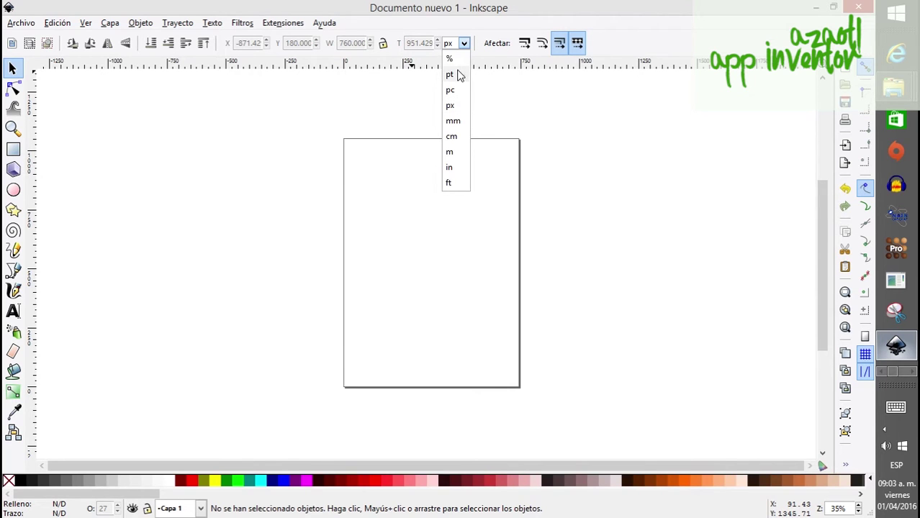
click(450, 74)
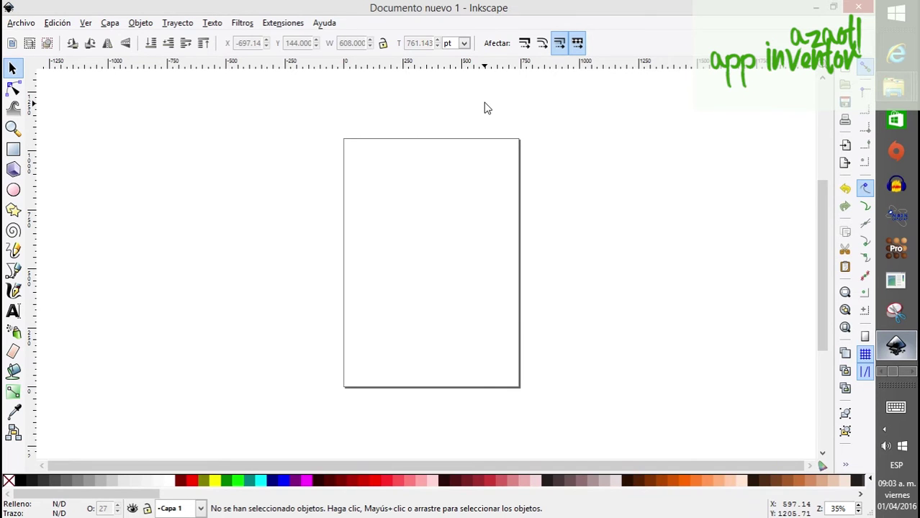
click(468, 42)
click(468, 42)
click(467, 43)
click(468, 43)
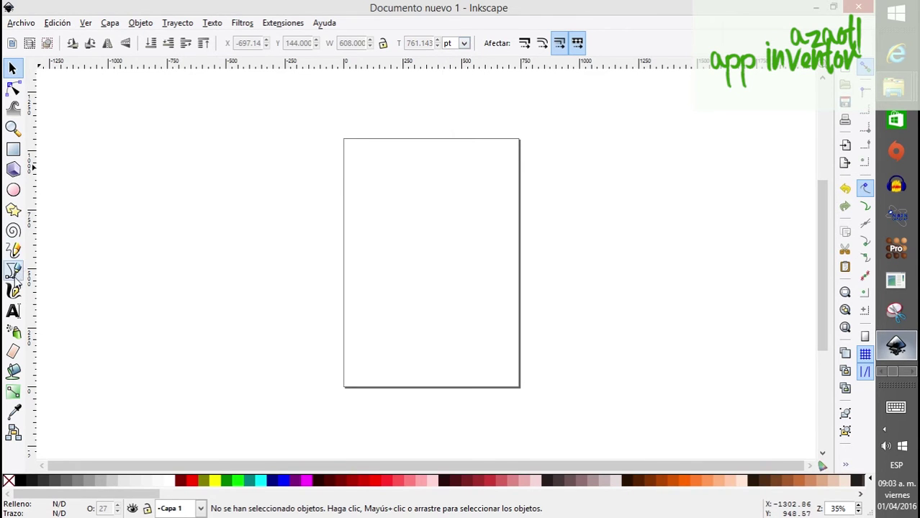
- Draw a rectangle and size it to 720 pt wide by 1280 pt high
click(13, 149)
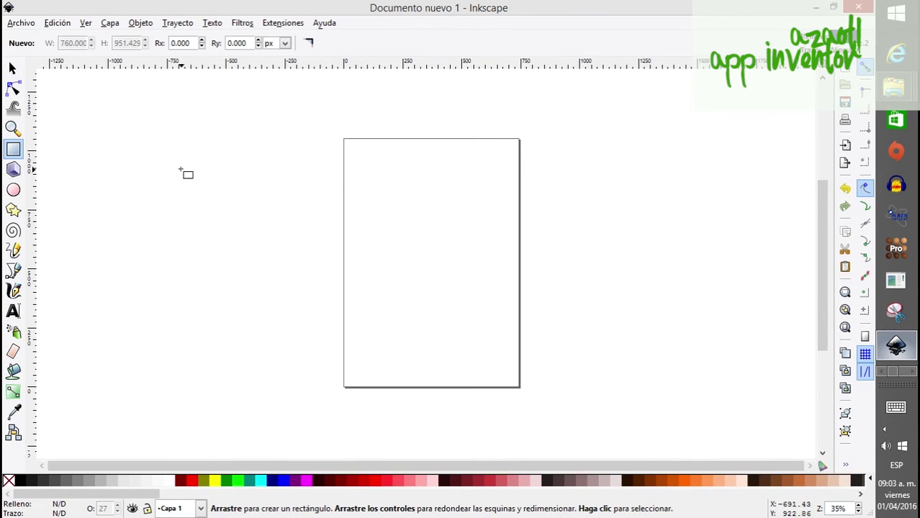
drag(180, 170, 326, 398)
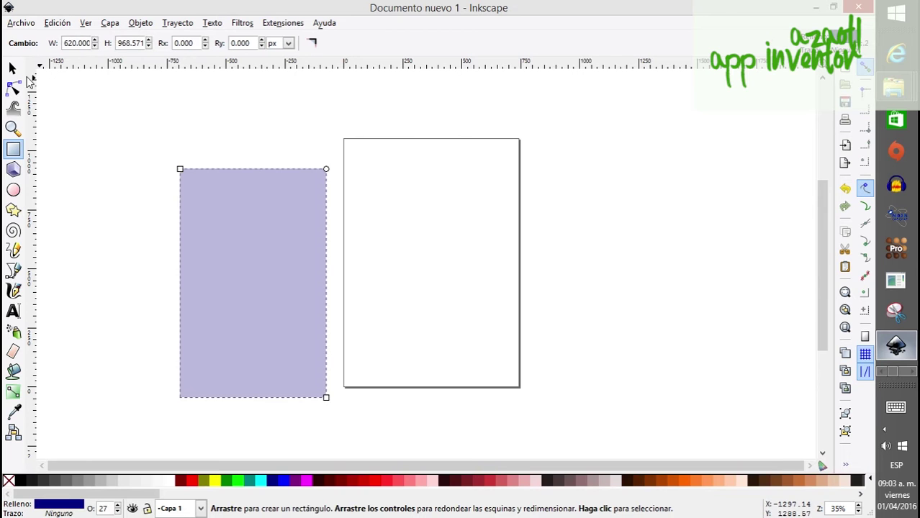
click(12, 67)
drag(214, 270, 591, 282)
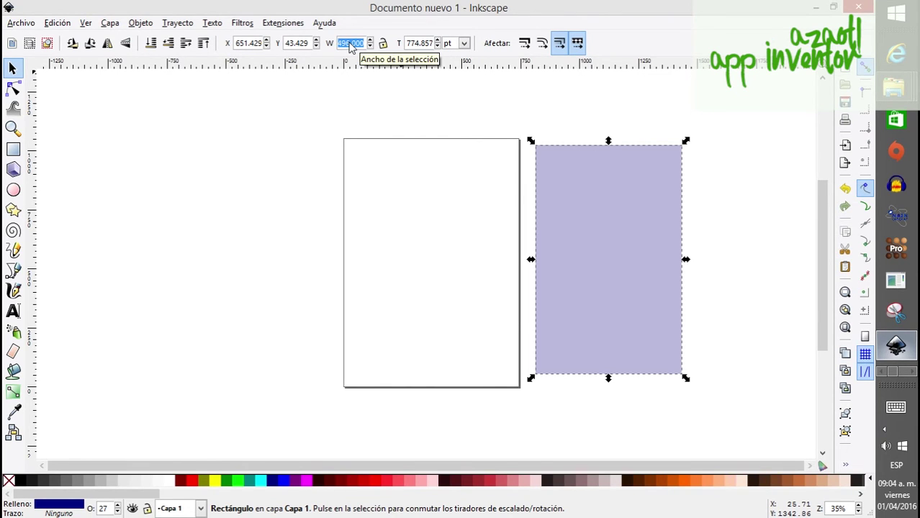
text(72)
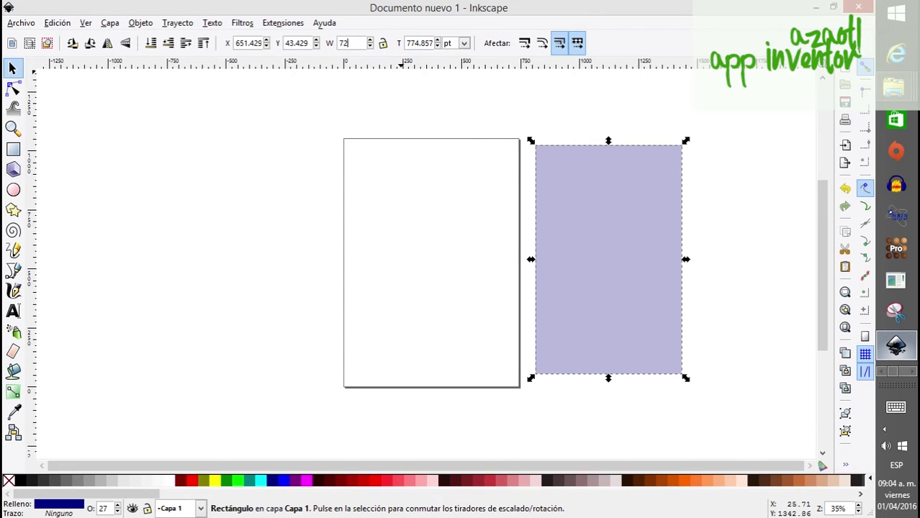
text(0)
key(Return)
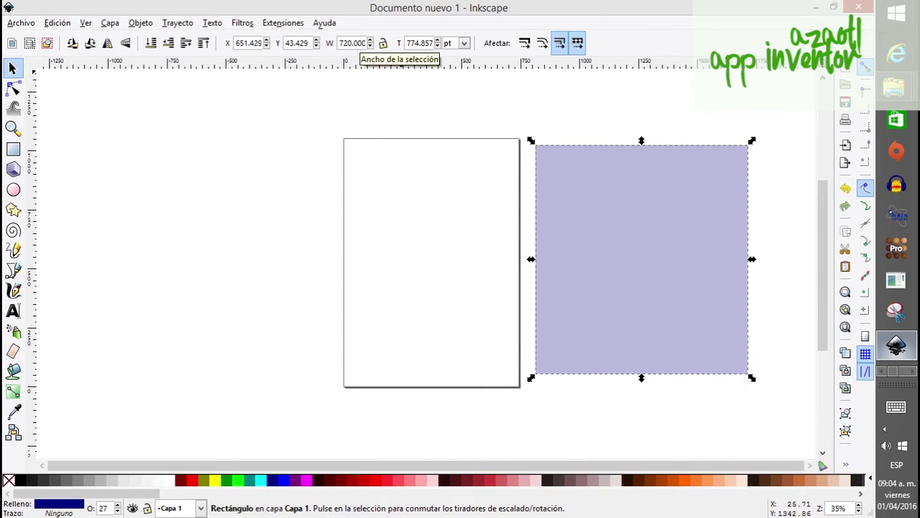
double_click(410, 46)
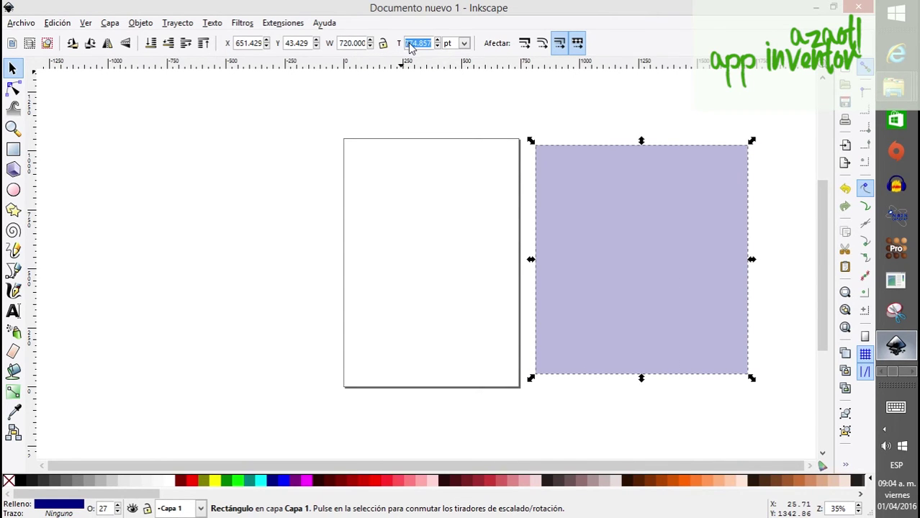
text(1280)
key(Return)
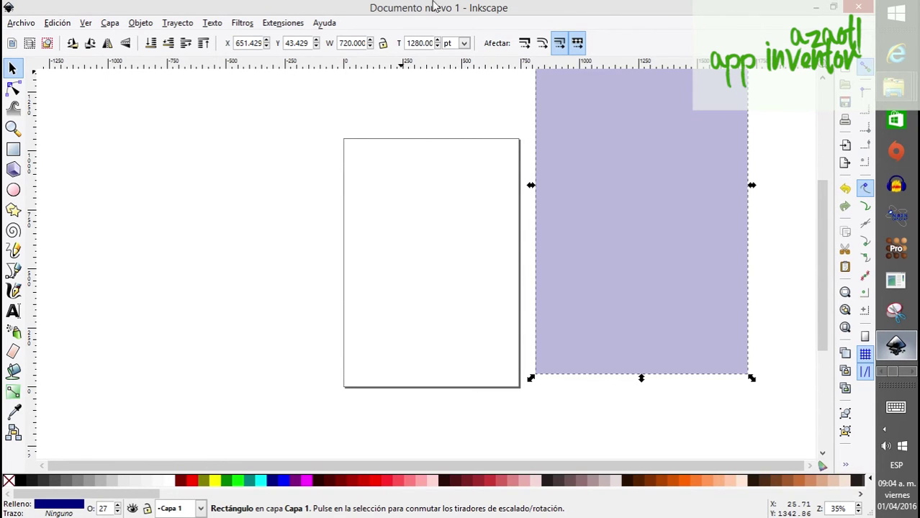
- Position the 720 × 1280 pt rectangle to the left of the page
drag(563, 230, 157, 279)
key(minus)
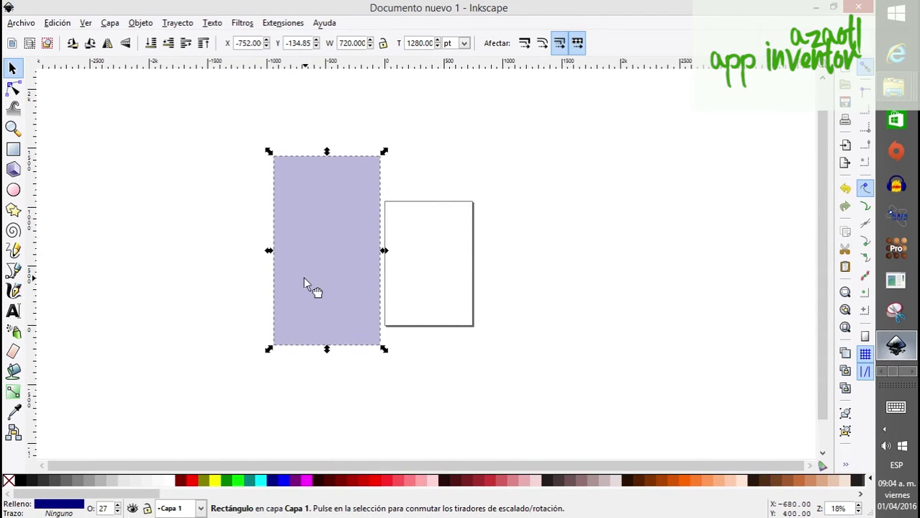
key(minus)
mouse_move(312, 287)
mouse_down()
mouse_move(304, 308)
mouse_move(305, 294)
mouse_up()
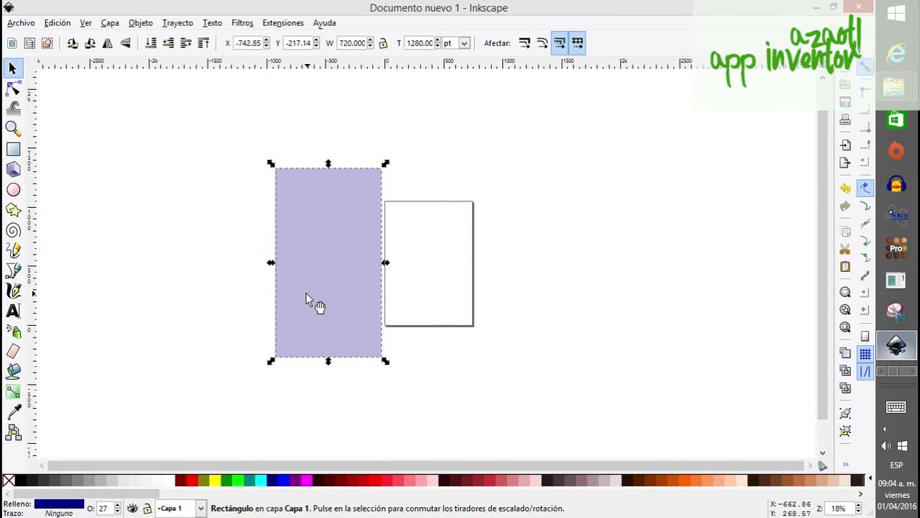
click(216, 291)
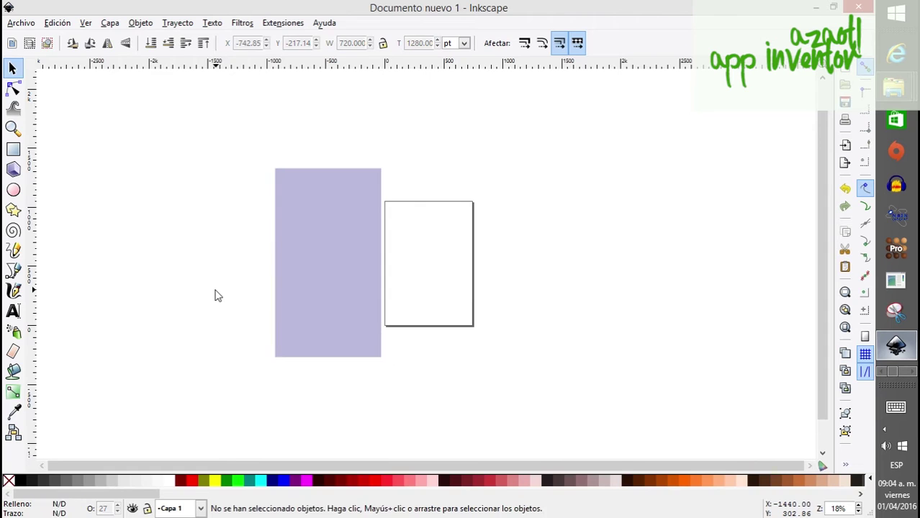
click(302, 268)
key(plus)
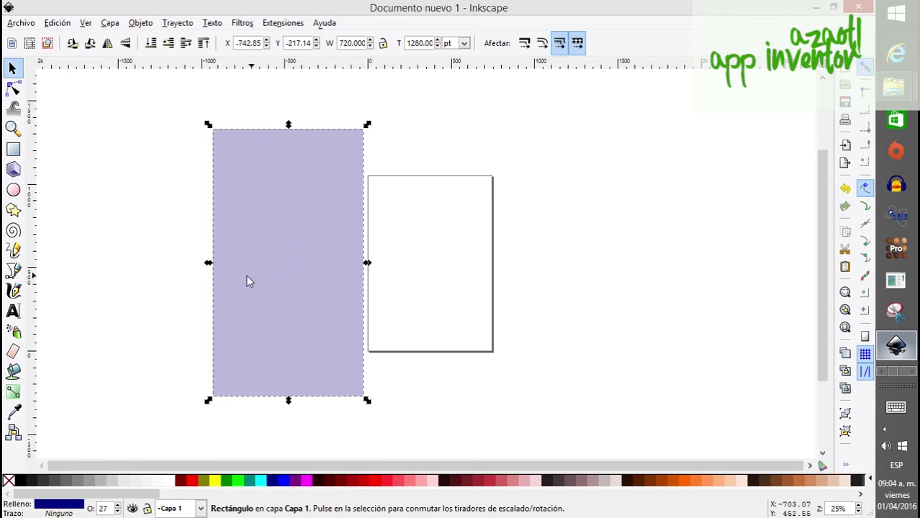
click(121, 282)
click(331, 269)
click(134, 298)
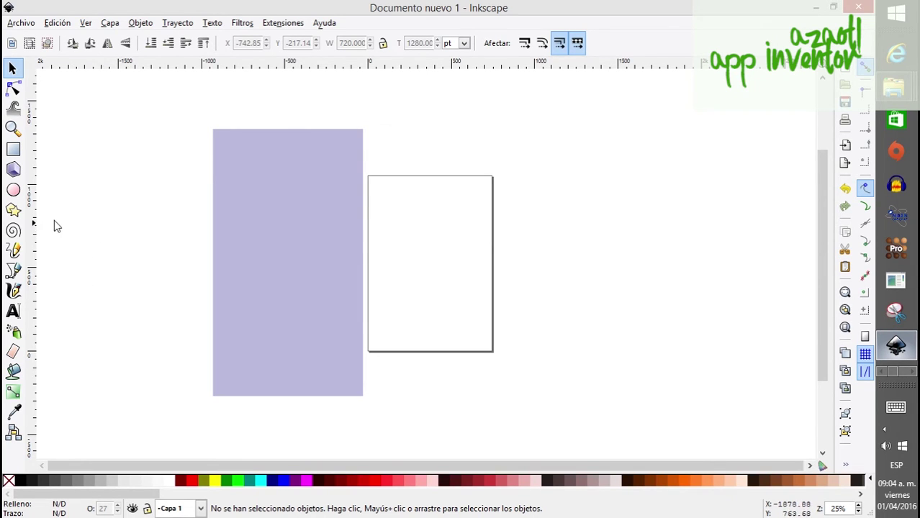
- Draw a three-cornered shape over the rectangle with the Star/Polygon tool
click(13, 189)
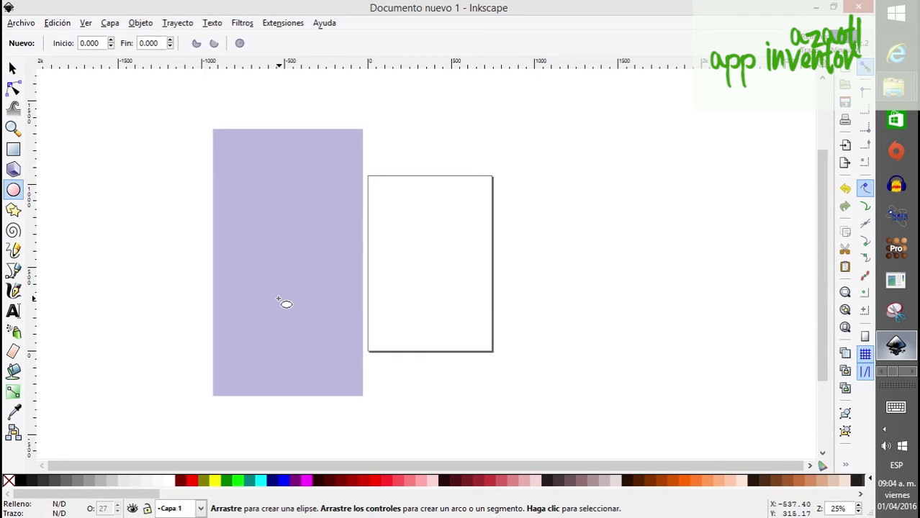
key(ctrl)
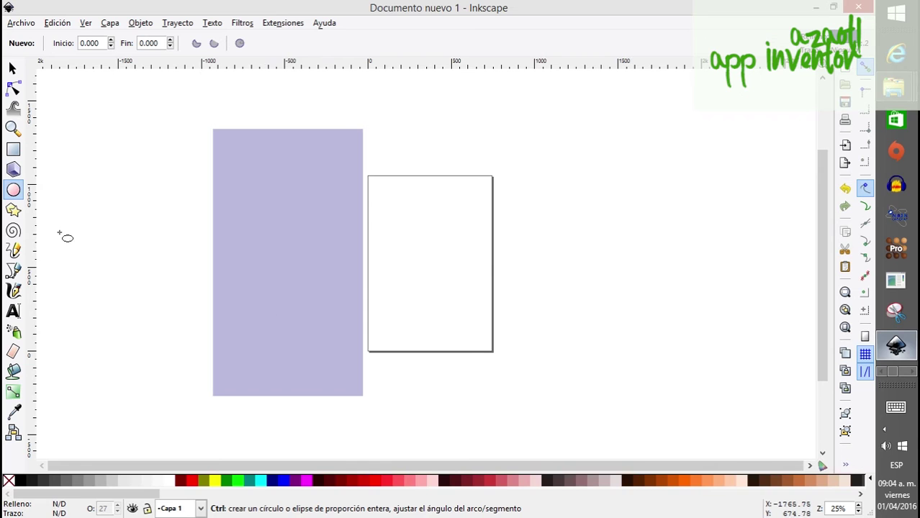
click(13, 209)
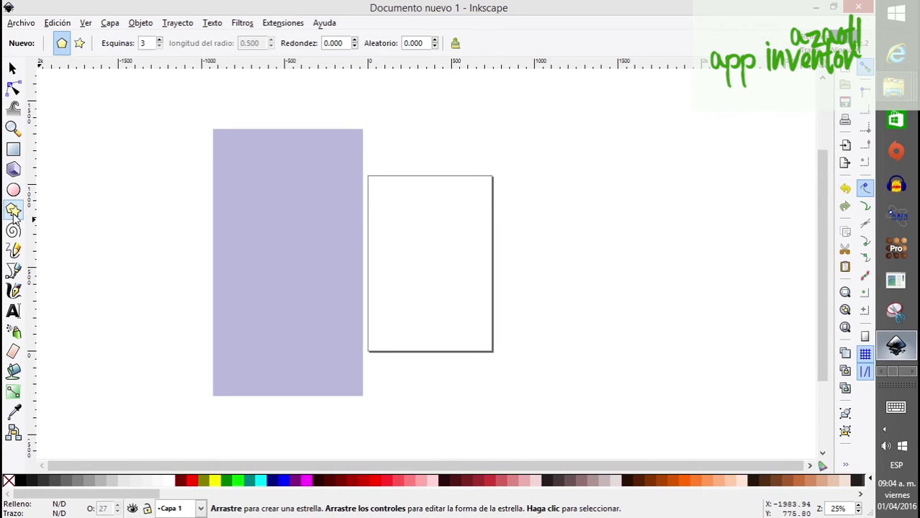
click(81, 44)
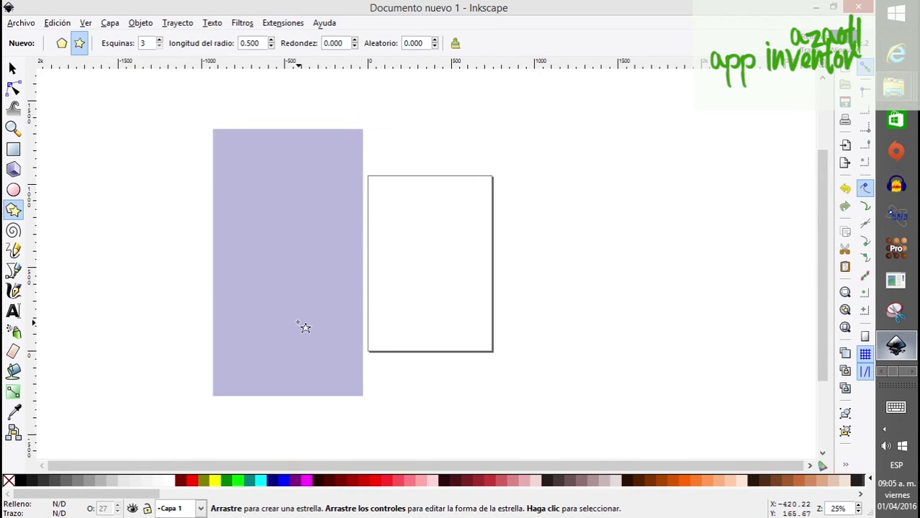
drag(254, 295, 306, 300)
- Move the triangle up into the middle of the rectangle and tilt it
click(13, 69)
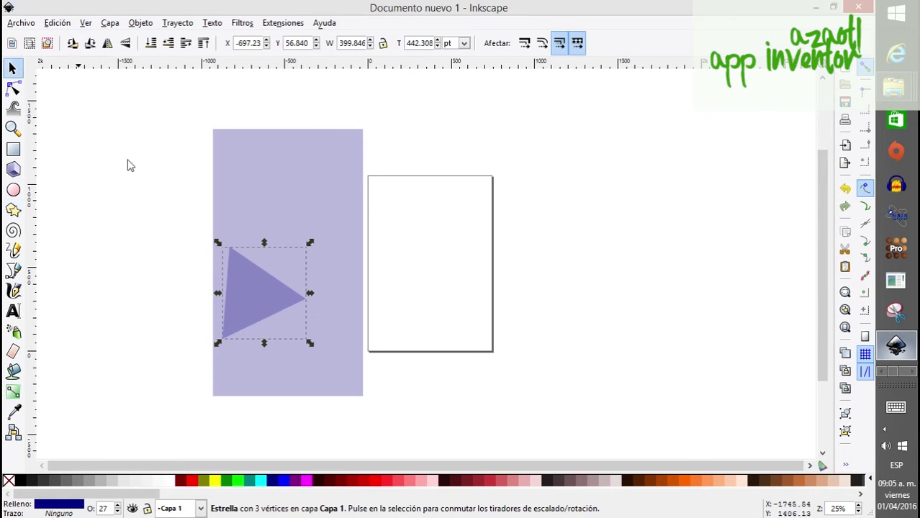
drag(251, 289, 292, 255)
click(298, 264)
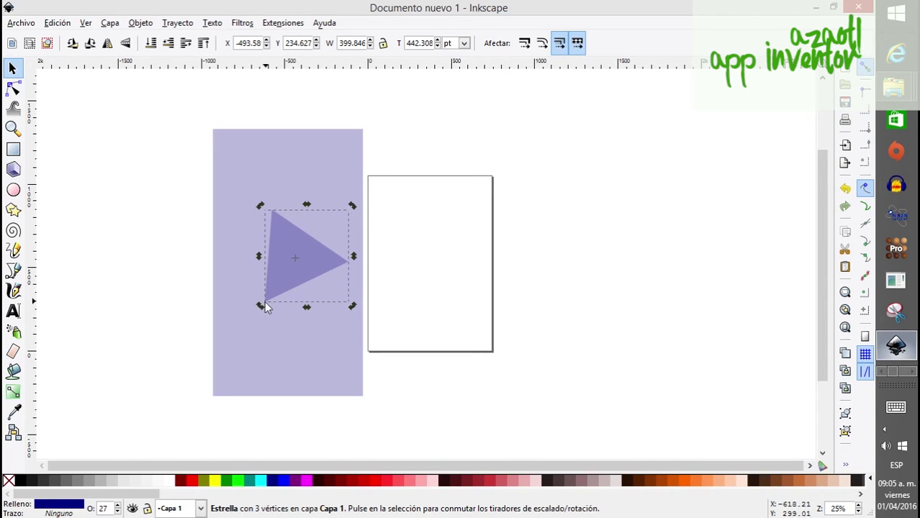
drag(261, 306, 283, 319)
click(283, 265)
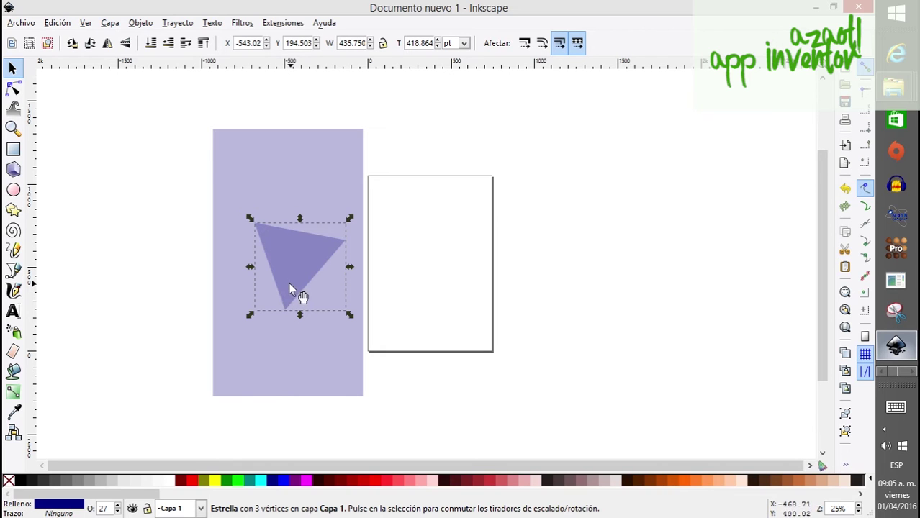
click(143, 317)
click(283, 265)
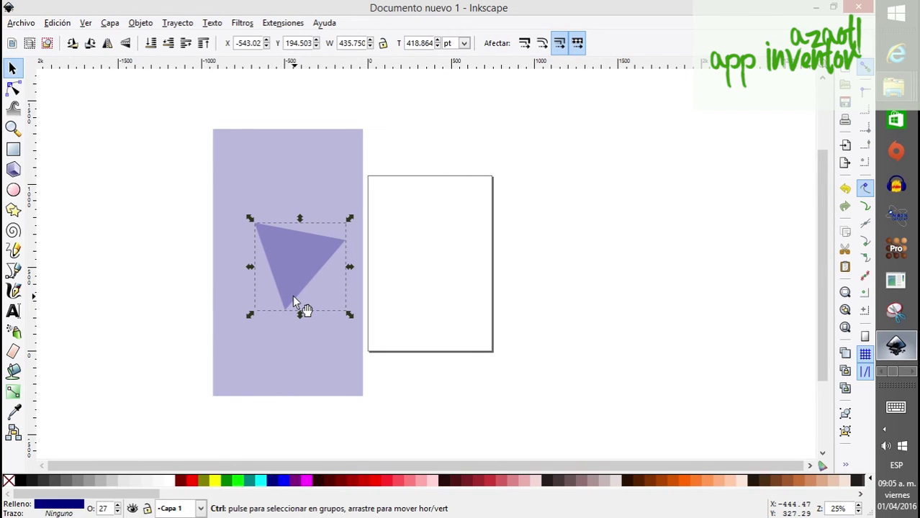
- Duplicate the triangle, shrink the copy near the bottom, and rotate it upright
key(ctrl+d)
drag(294, 295, 274, 365)
drag(219, 318, 292, 382)
click(254, 347)
click(263, 363)
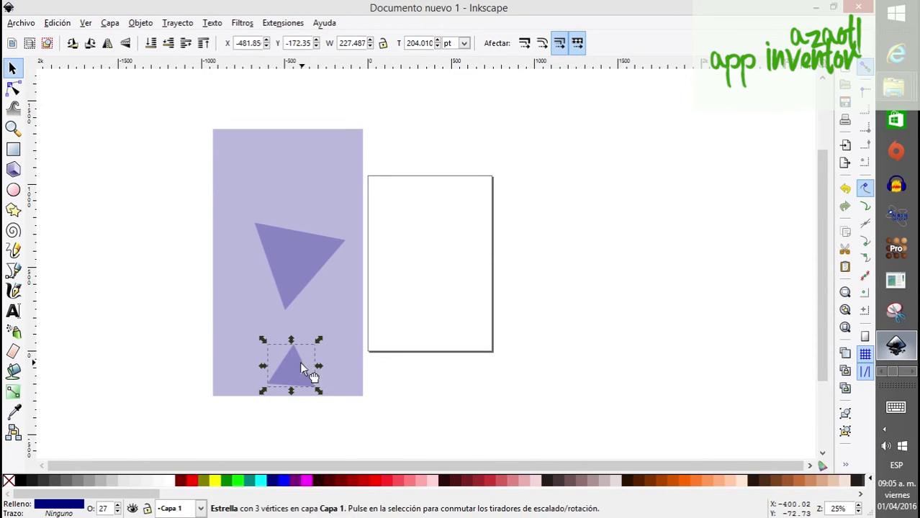
click(299, 362)
drag(319, 340, 316, 339)
- Make the background rectangle fully opaque and fill it Butter 1 yellow from the Tango palette
click(305, 434)
click(286, 373)
click(226, 348)
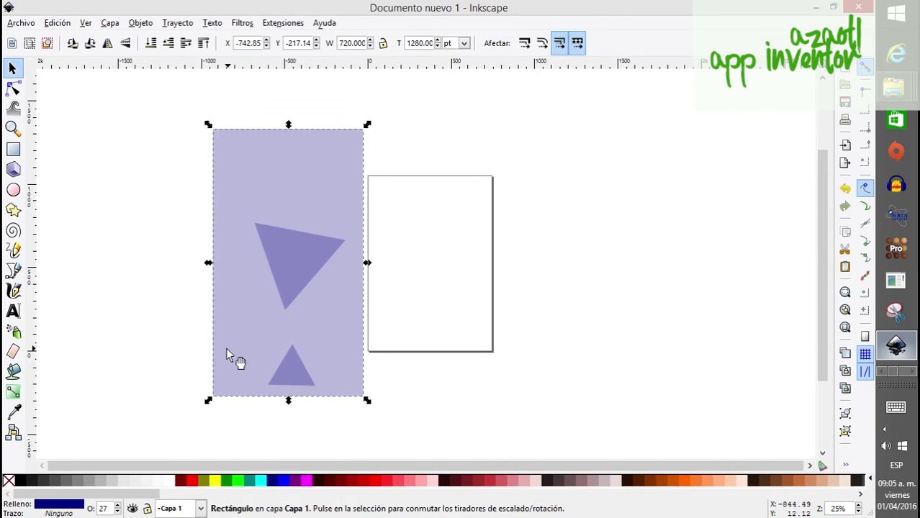
click(119, 506)
click(118, 506)
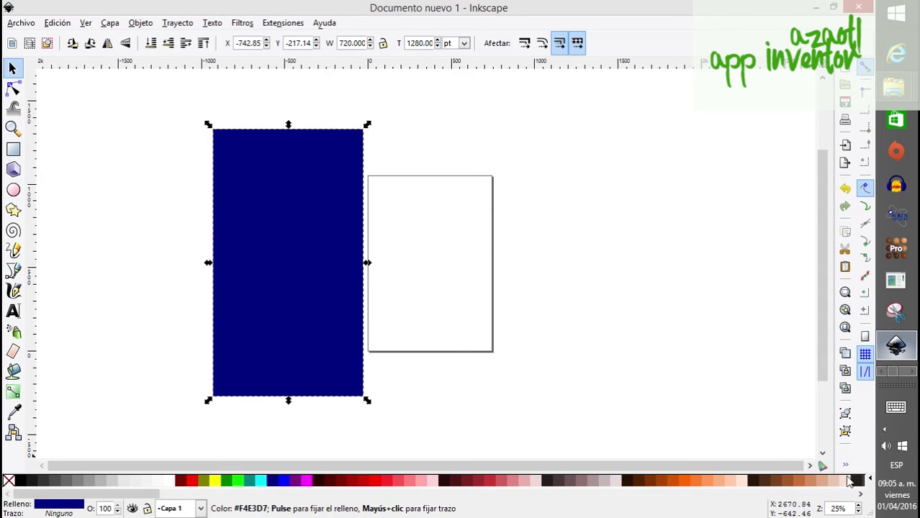
click(871, 481)
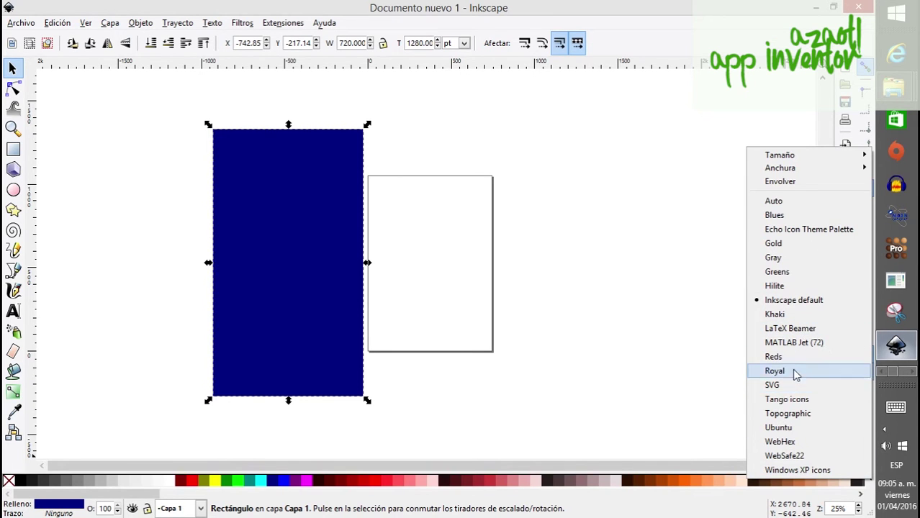
click(796, 402)
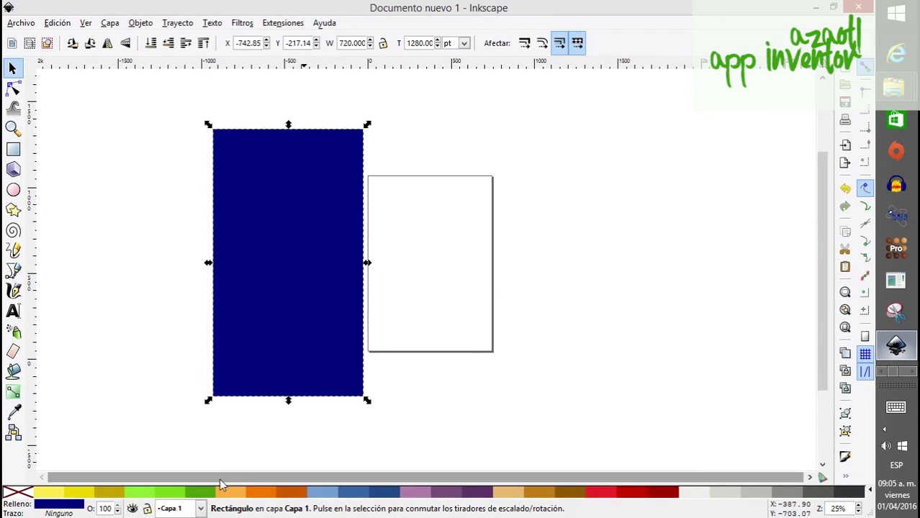
click(56, 493)
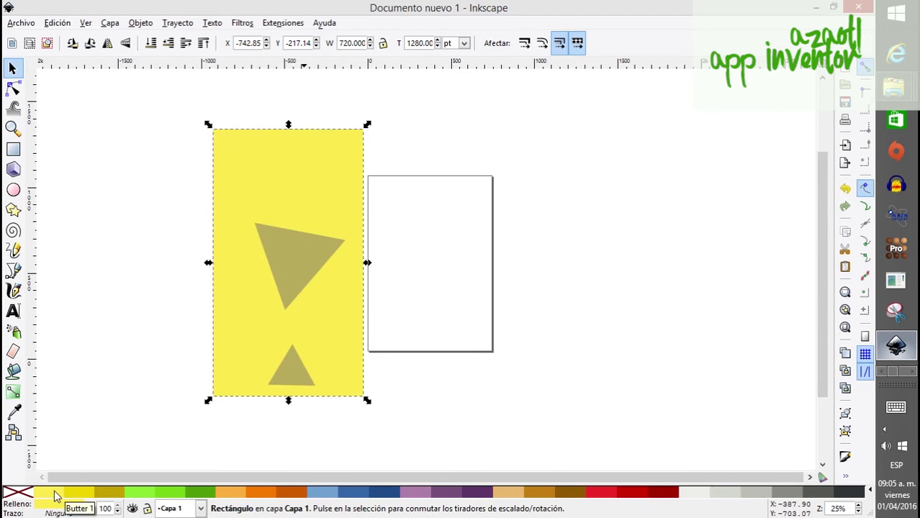
- Fill the large tilted triangle with Orange 1 at near-full opacity
click(129, 380)
click(323, 252)
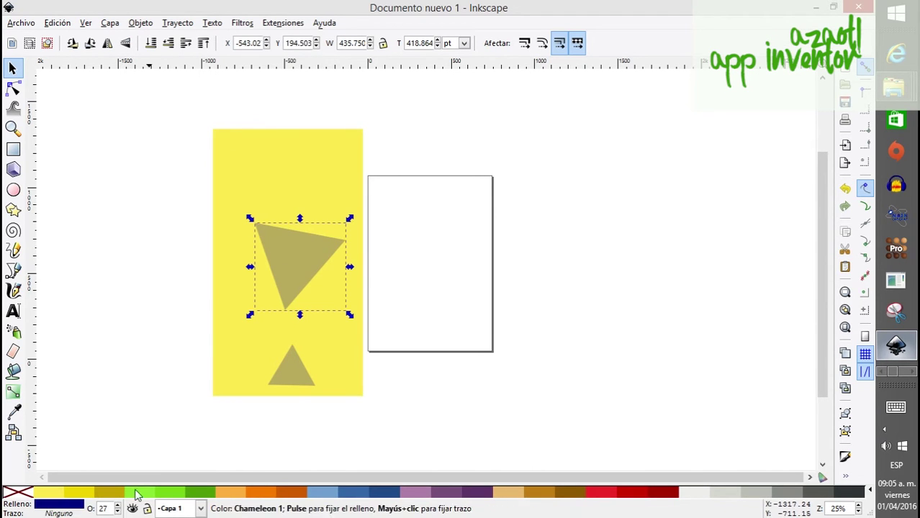
click(118, 506)
click(118, 507)
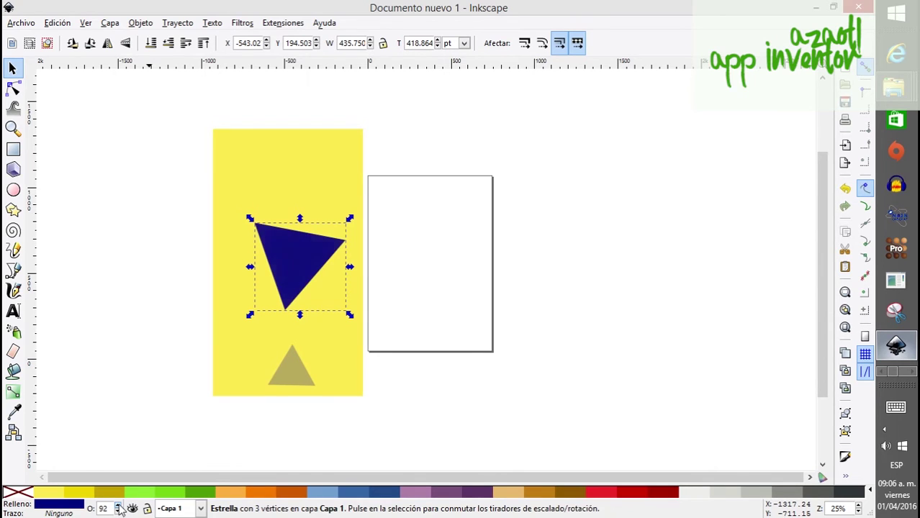
click(228, 493)
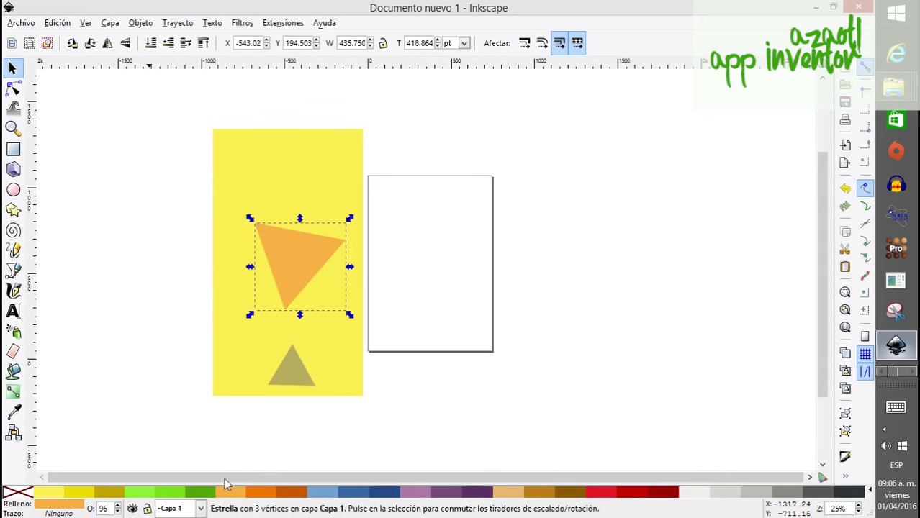
- Fill the small triangle with solid Orange 3 at 100% opacity
click(291, 360)
click(260, 493)
click(291, 494)
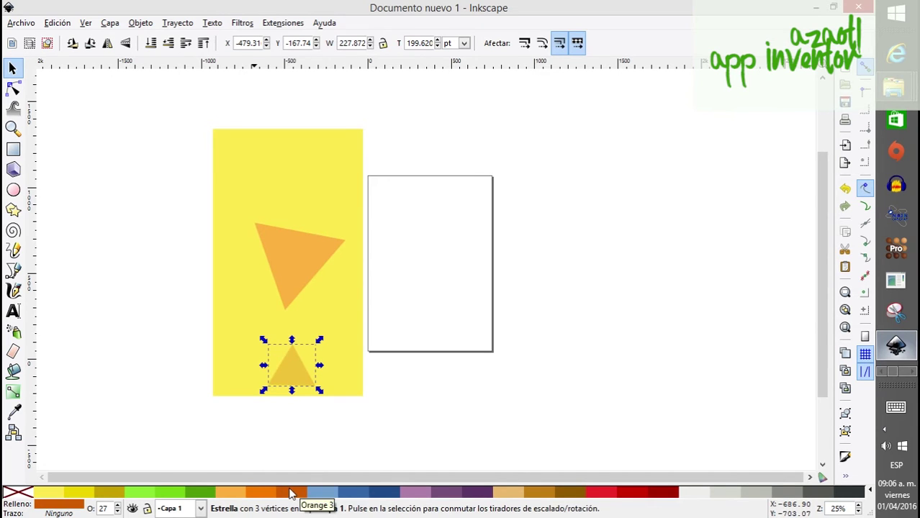
click(119, 506)
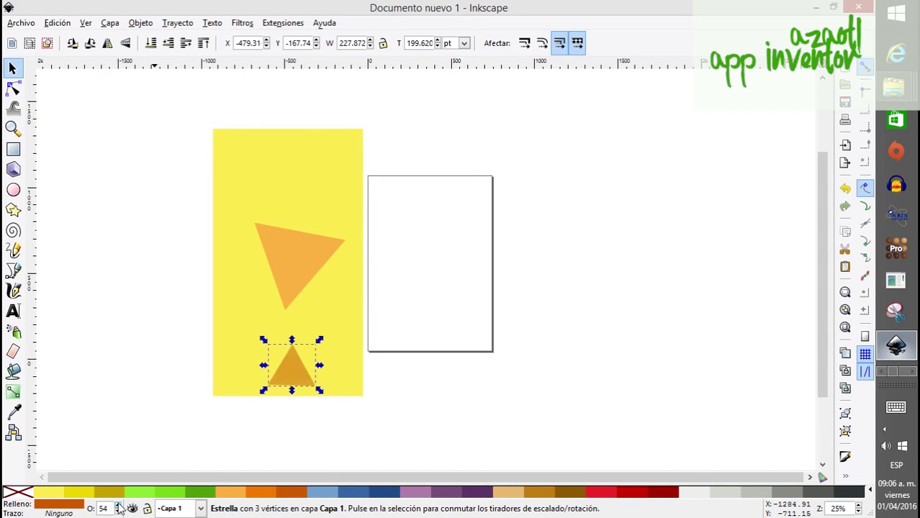
click(168, 438)
click(298, 292)
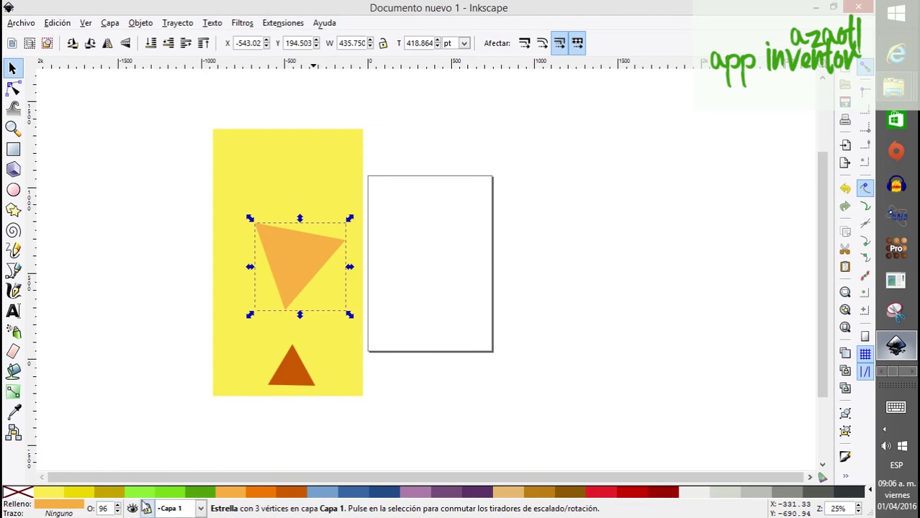
click(152, 421)
click(296, 273)
click(422, 393)
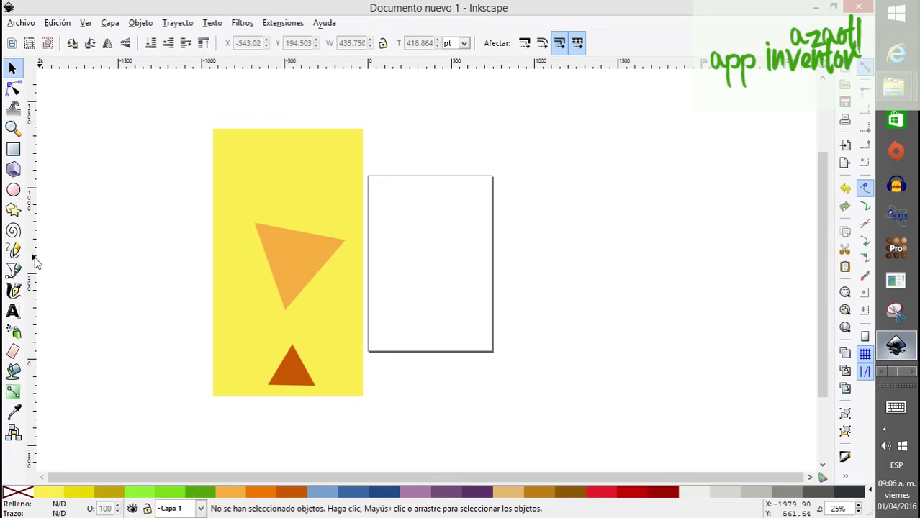
click(13, 311)
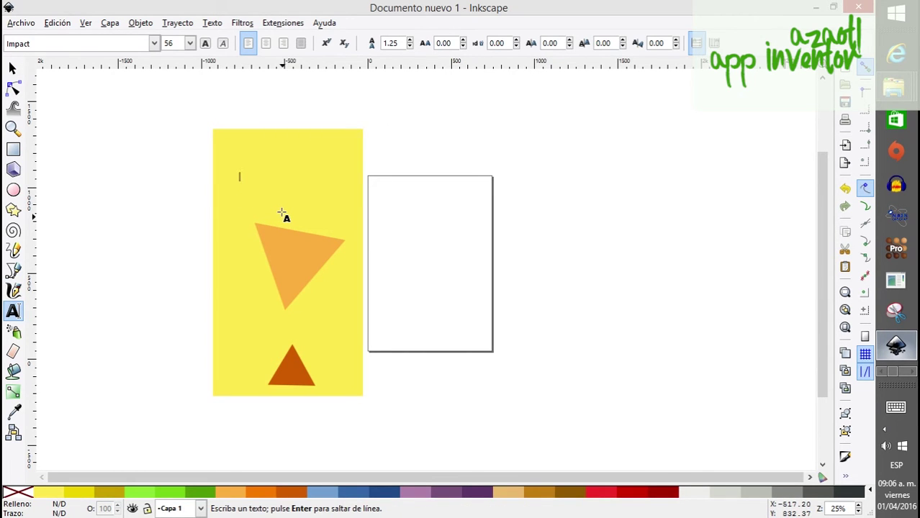
- Type the greeting heading, set it in Headliner No. 45, and enlarge it about twice
text(a)
text(ello and)
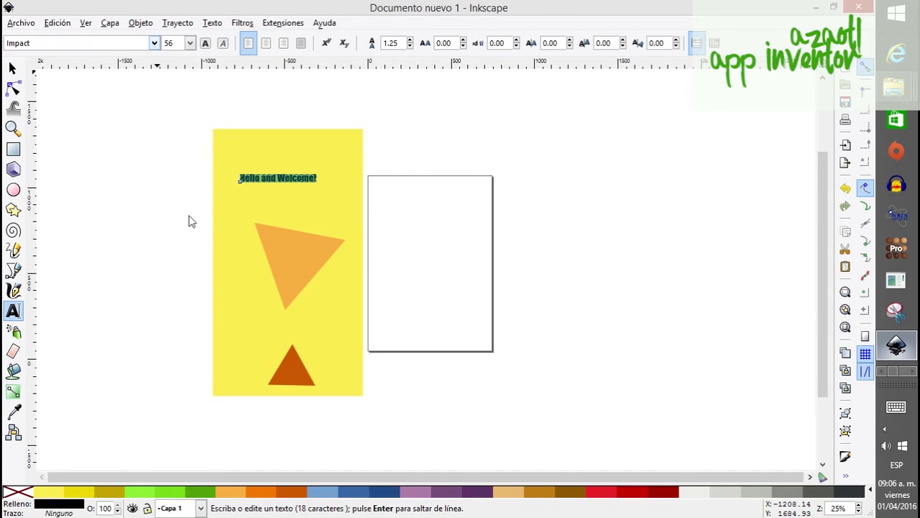
scroll(115, 238, down, 10)
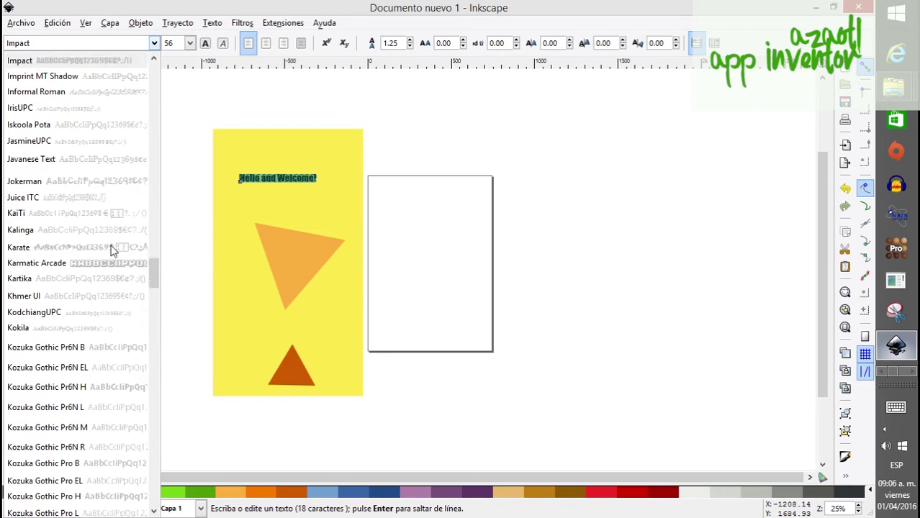
scroll(110, 201, up, 1)
scroll(137, 223, up, 1)
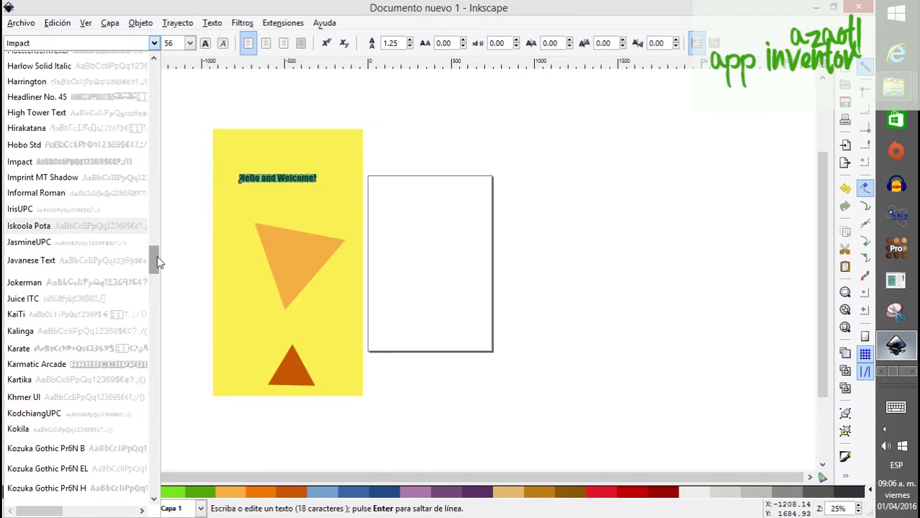
click(63, 100)
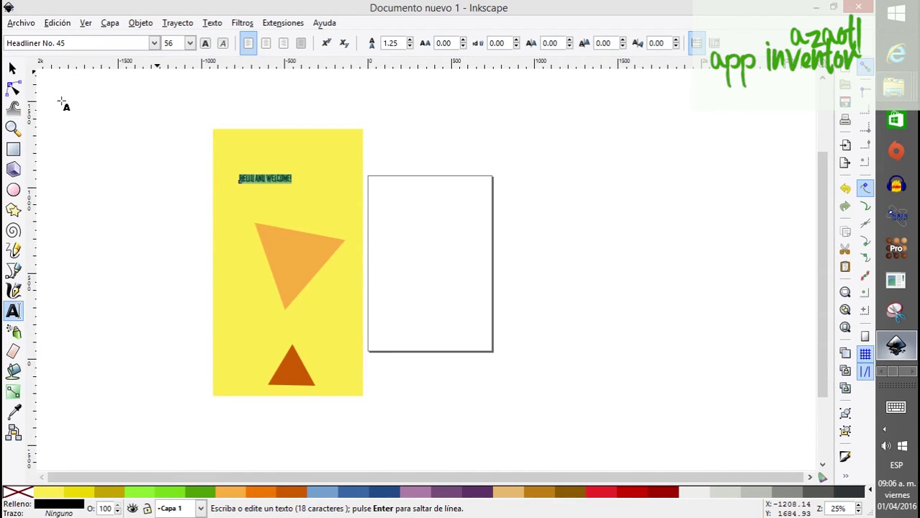
click(16, 67)
drag(299, 191, 352, 229)
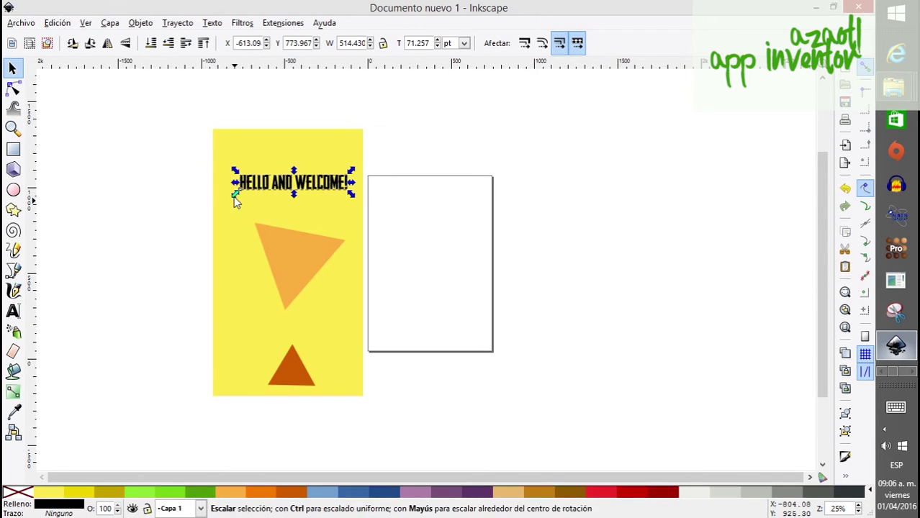
mouse_move(237, 199)
mouse_down()
mouse_move(227, 209)
mouse_move(225, 193)
mouse_up()
- Change the heading font, trying Cheeseburger before settling on ArcadeClassic
key(t)
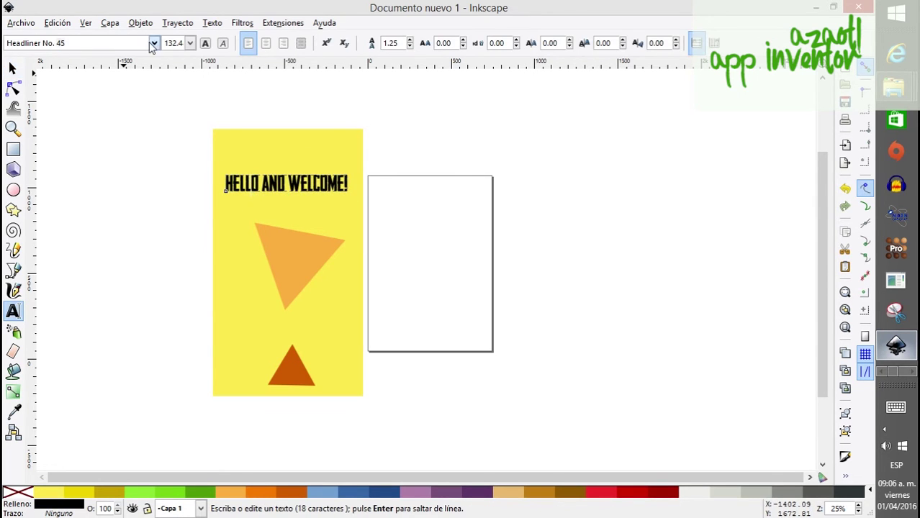
click(154, 43)
scroll(90, 149, up, 20)
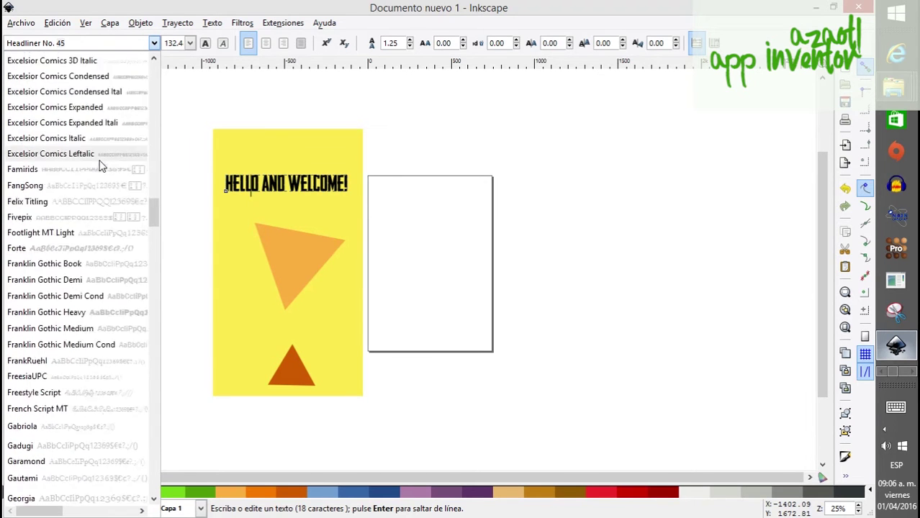
scroll(93, 216, up, 5)
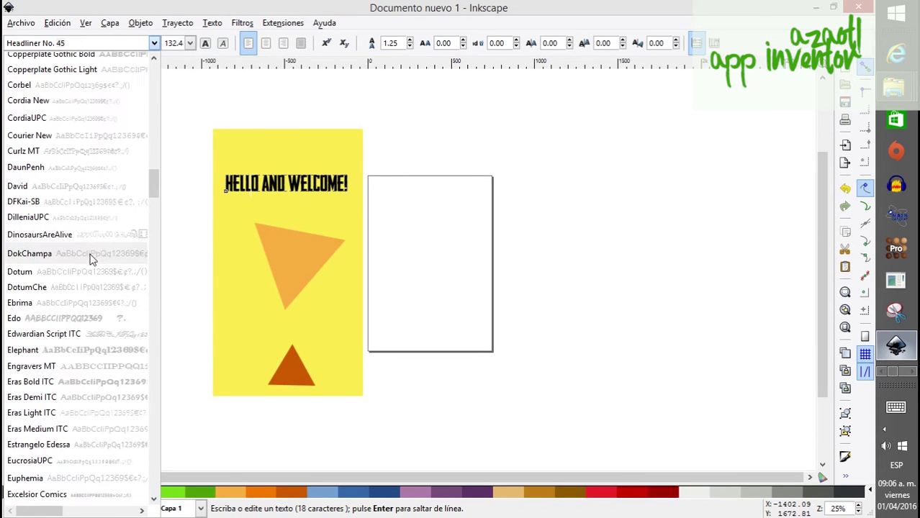
scroll(91, 264, up, 8)
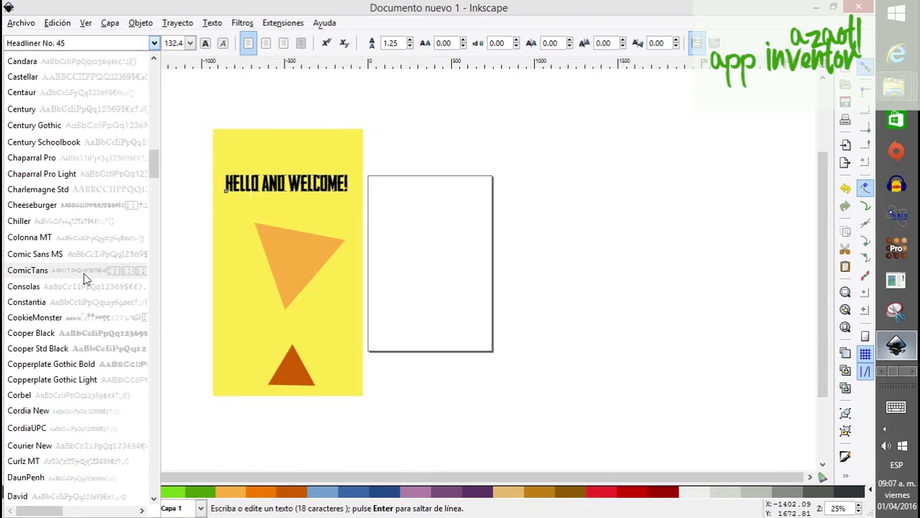
click(79, 258)
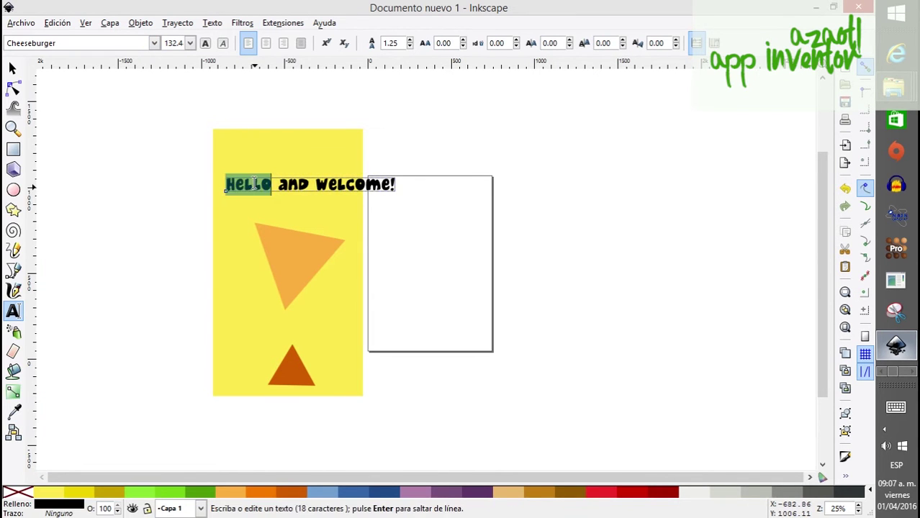
scroll(112, 210, up, 15)
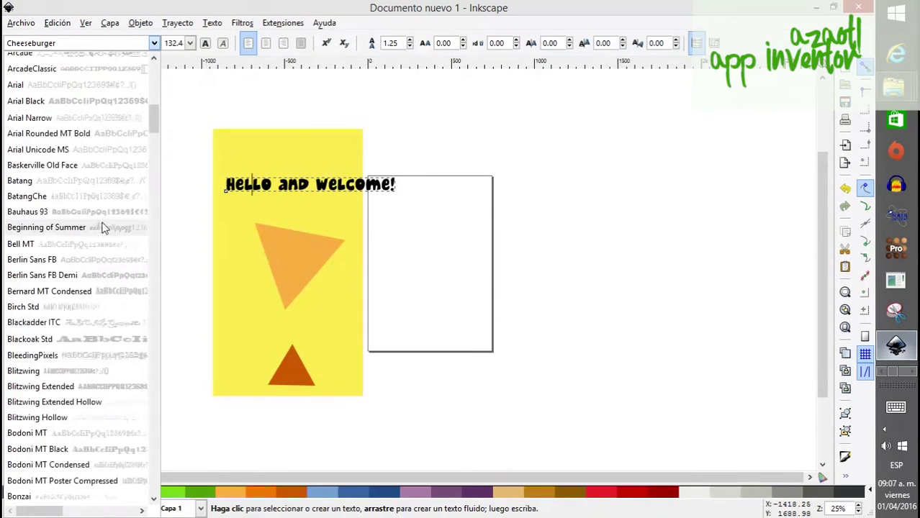
click(43, 172)
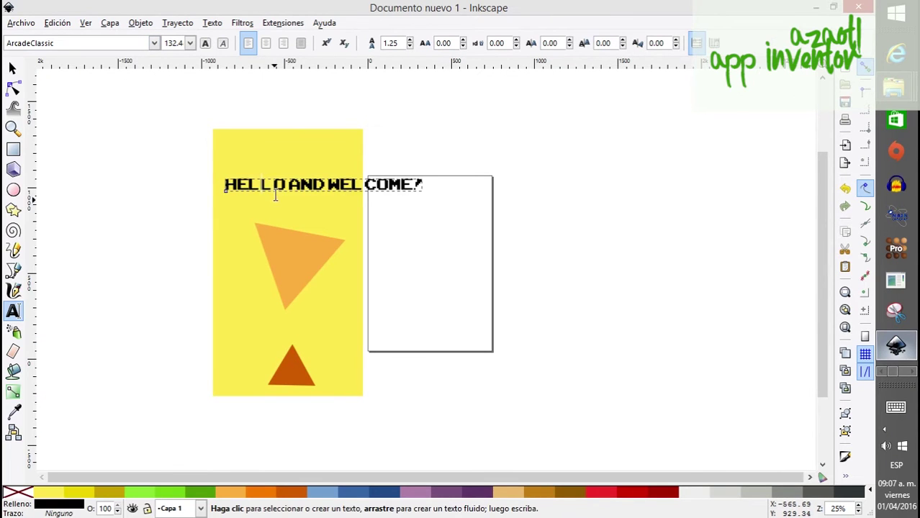
- Break the heading into three centred lines and move it up and right
key(Return)
click(263, 211)
key(Return)
drag(317, 240, 224, 184)
click(265, 43)
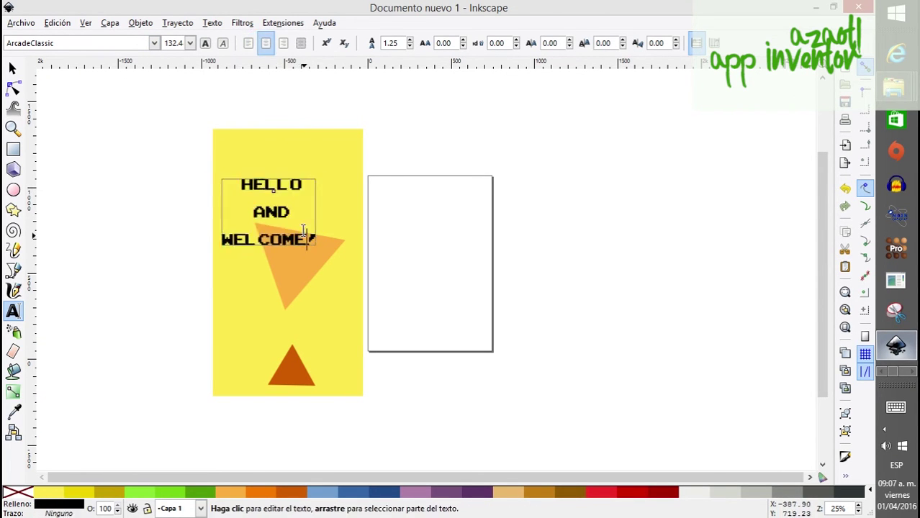
key(F1)
drag(268, 220, 283, 191)
key(F8)
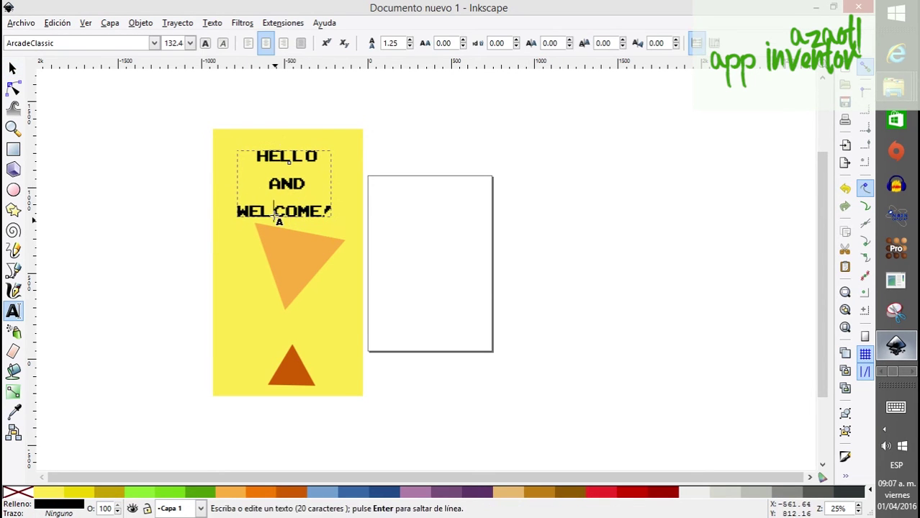
- Replace the words with separate texts 'Hello', 'and' and 'Welcome!'
drag(252, 157, 340, 162)
key(Delete)
click(225, 144)
text(Hello)
double_click(286, 183)
key(Delete)
click(280, 162)
text(and)
triple_click(277, 211)
key(Delete)
click(230, 201)
text(Welcome!)
- Stack 'Hello' and 'and' at the top and shift 'Welcome!' right
key(F1)
drag(250, 198, 284, 203)
drag(231, 138, 281, 187)
click(279, 175)
drag(251, 154, 290, 182)
key(F8)
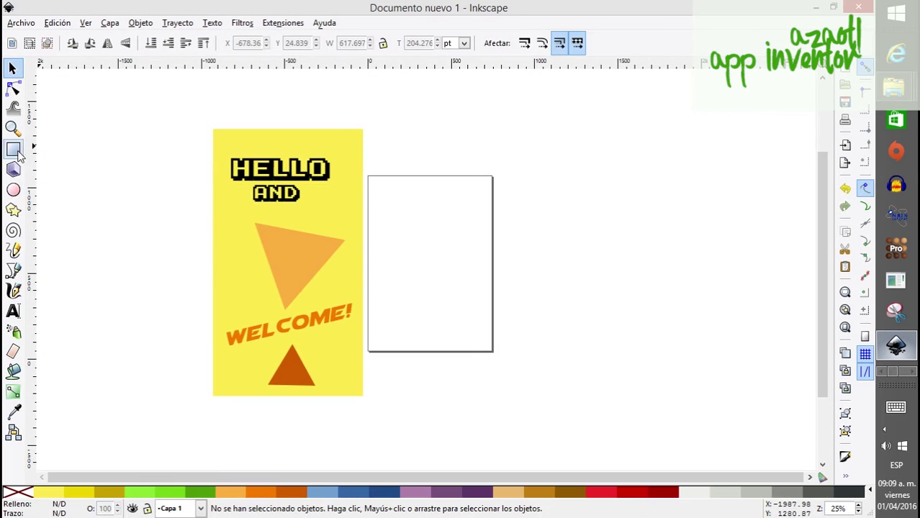
- Draw a light-grey rectangle over the poster, layered just above the yellow background
click(13, 149)
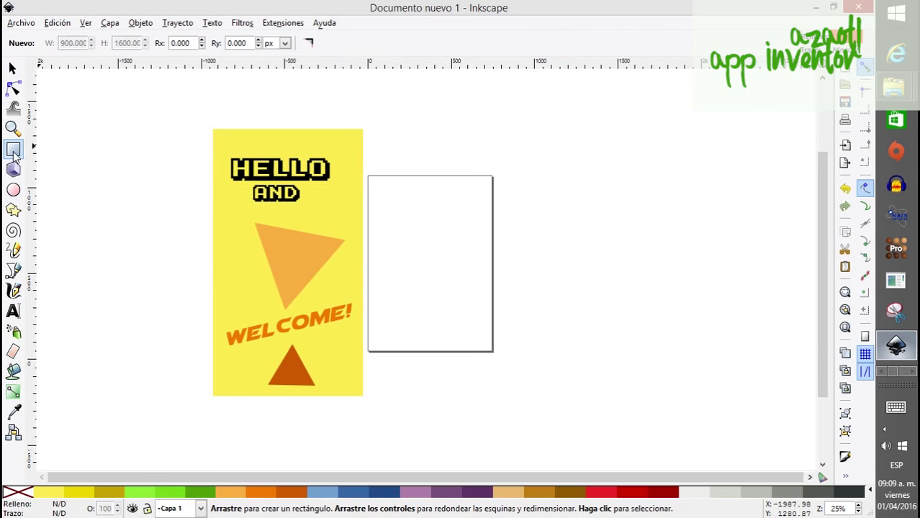
drag(224, 138, 344, 385)
key(F1)
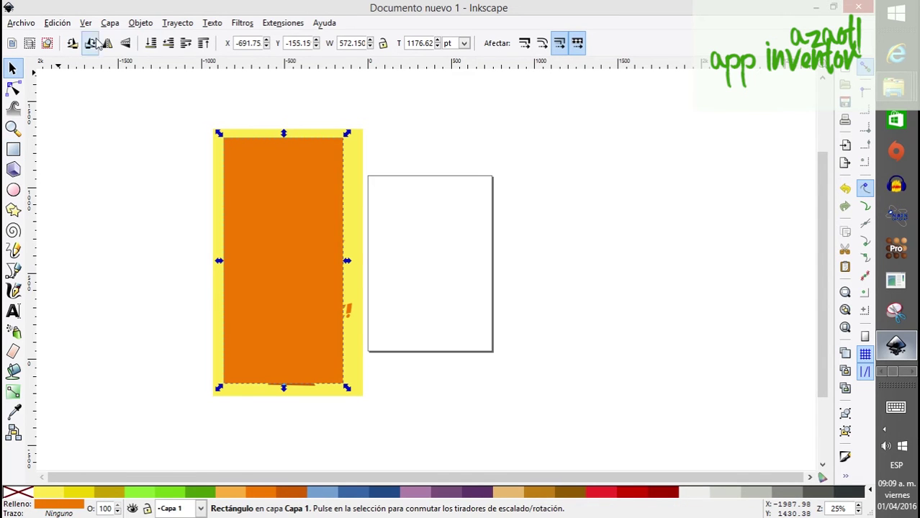
click(203, 44)
click(168, 43)
click(329, 494)
click(702, 494)
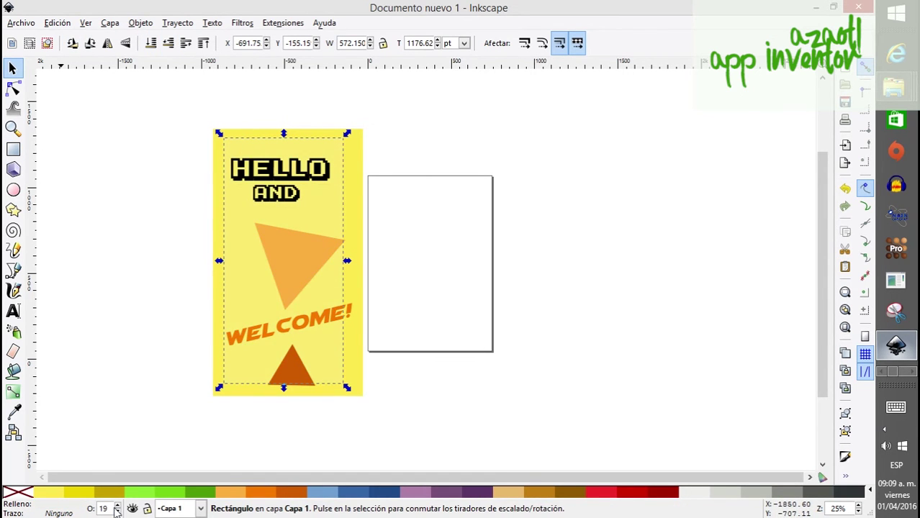
- Convert the rectangle to a path and drag its top nodes into new positions
click(13, 87)
mouse_move(344, 216)
mouse_down()
mouse_move(343, 233)
mouse_move(342, 221)
mouse_up()
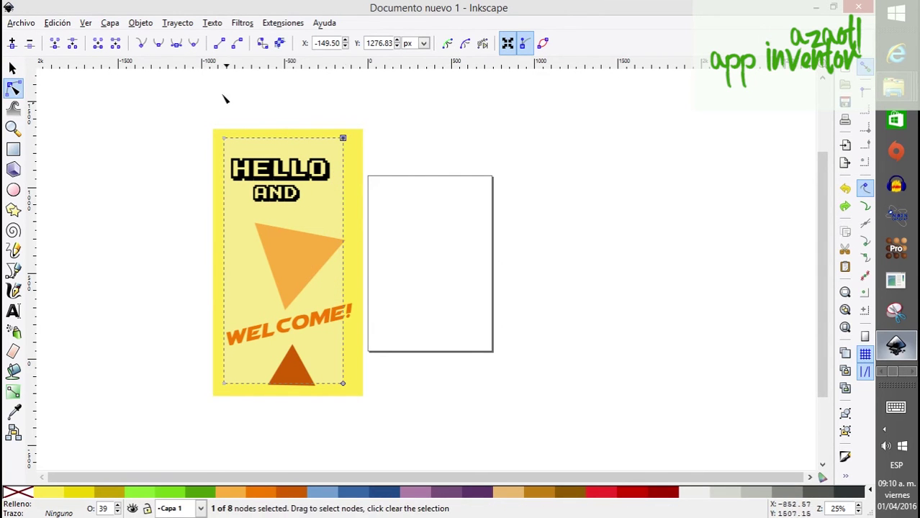
key(F1)
click(177, 23)
click(209, 37)
key(F2)
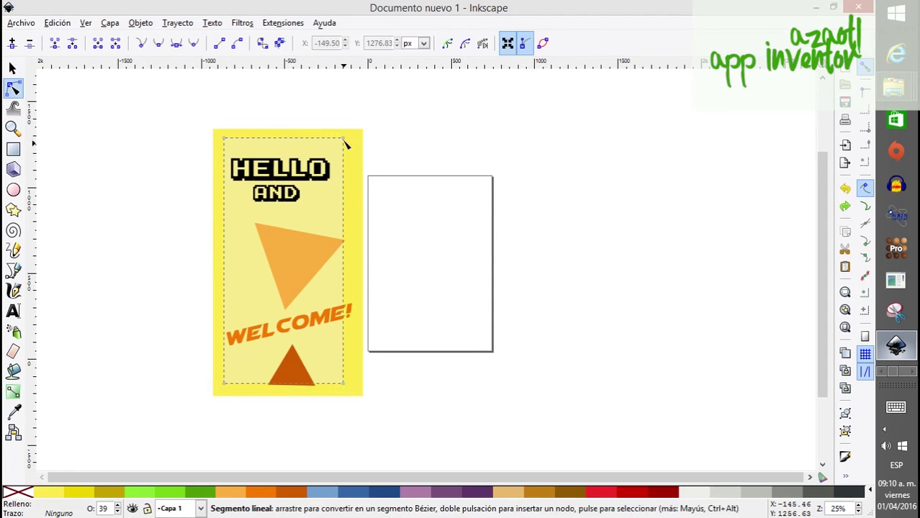
drag(345, 139, 255, 290)
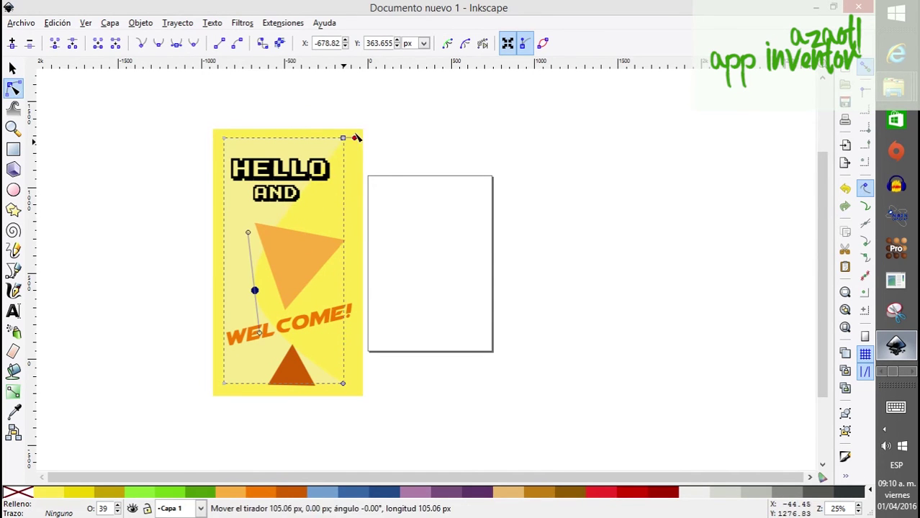
drag(354, 138, 360, 131)
- Make the bottom-right node auto-smooth and pull its handle to curve the lower edge
click(224, 383)
ctrl+scroll(242, 147, up, 3)
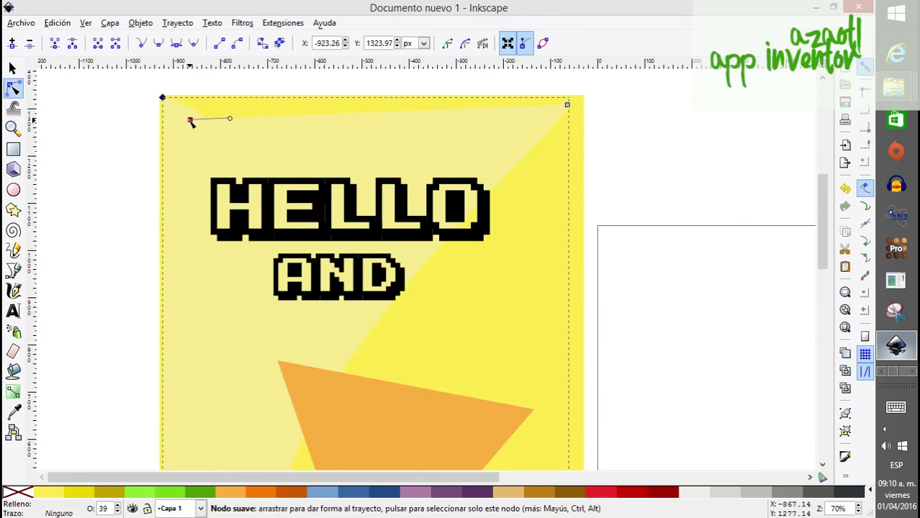
drag(192, 119, 596, 94)
scroll(371, 347, down, 10)
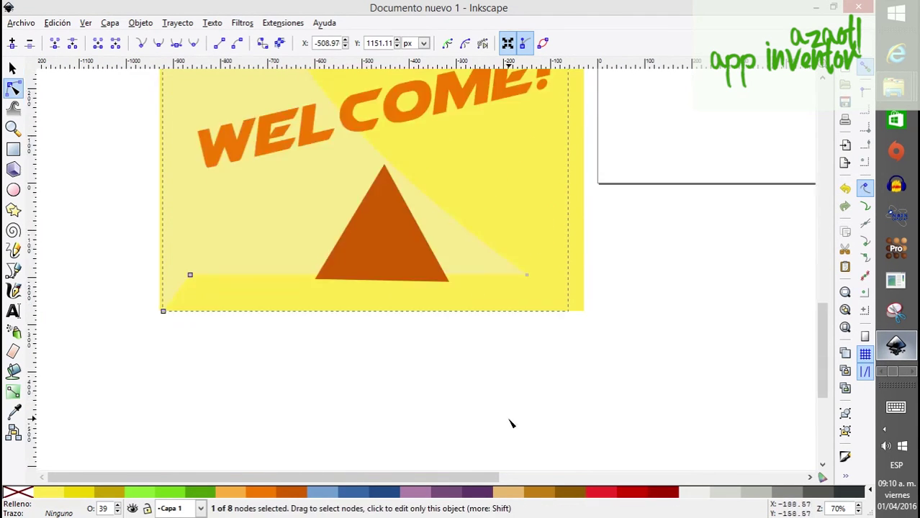
drag(530, 278, 586, 313)
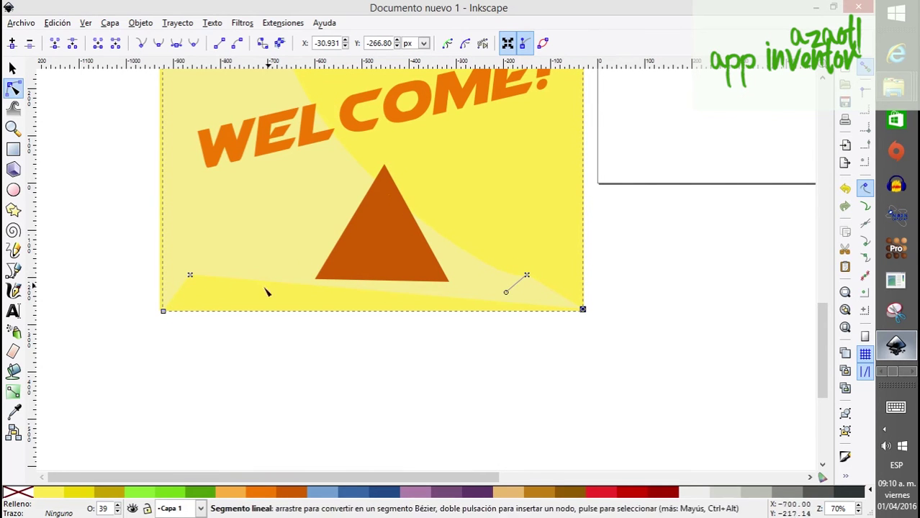
click(193, 43)
click(547, 450)
click(583, 309)
drag(562, 310, 475, 300)
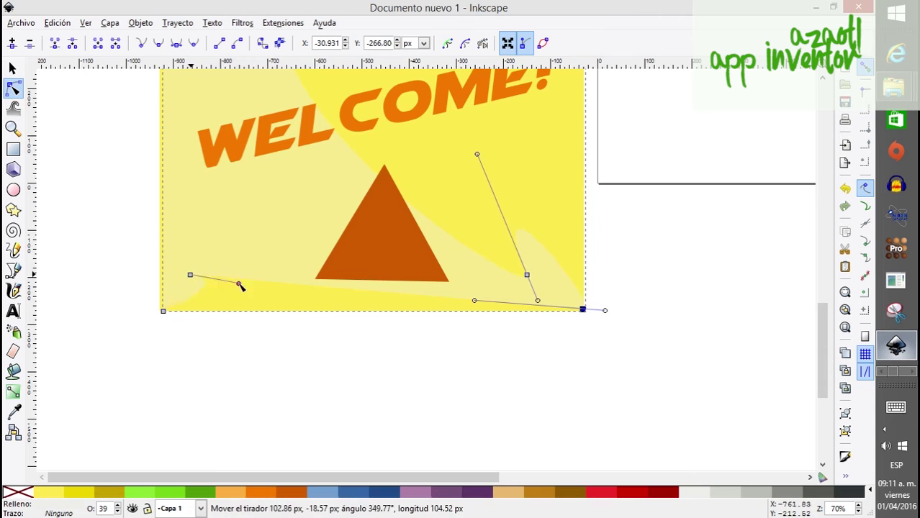
scroll(272, 302, down, 3)
- Write CLICK ME! in a pixel-style font and move it onto the upper orange triangle
key(s)
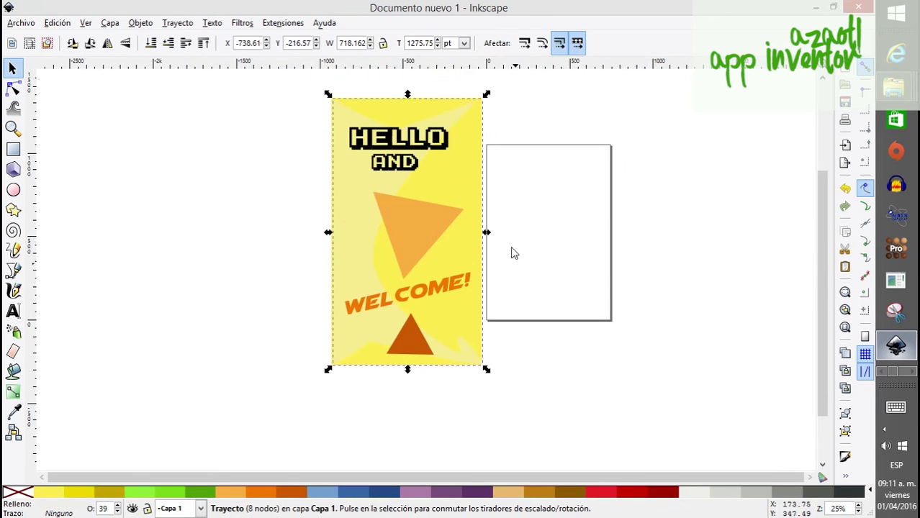
click(13, 311)
click(241, 249)
text(Click Me!)
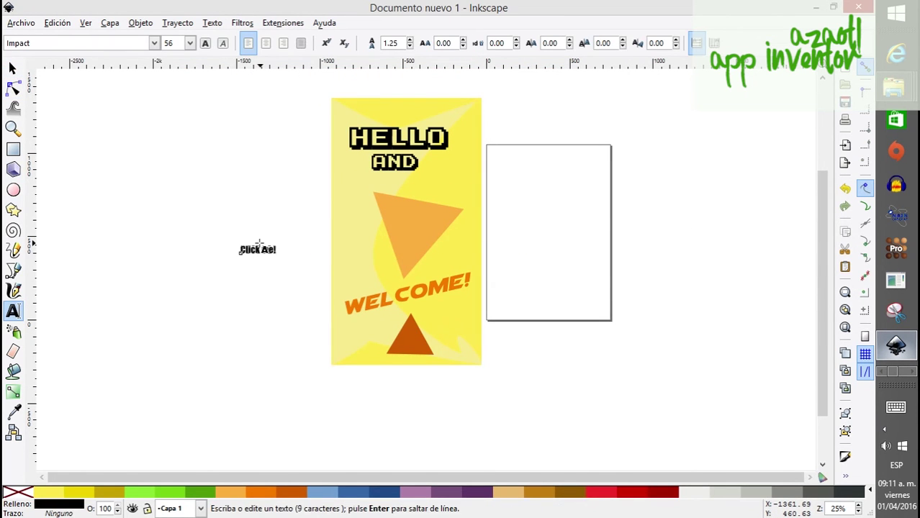
click(154, 42)
scroll(108, 367, down, 20)
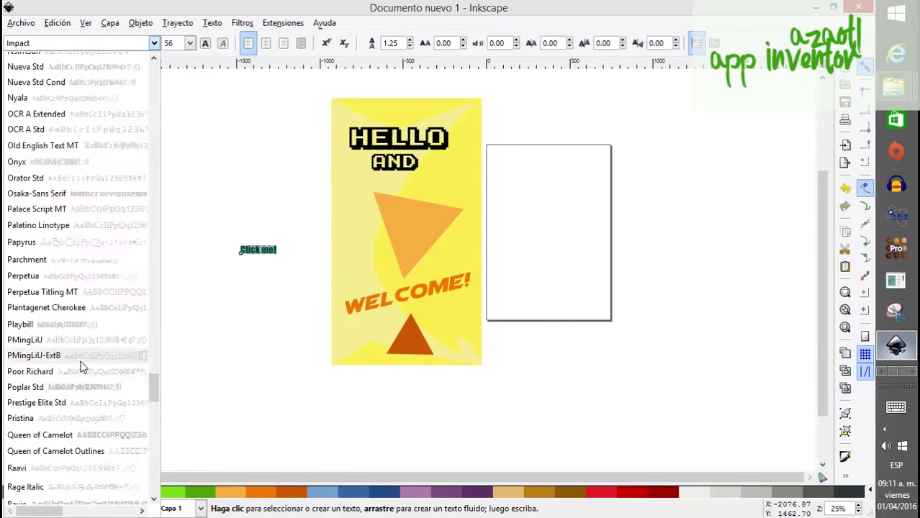
click(82, 367)
click(12, 68)
drag(275, 263, 431, 233)
- Give CLICK ME! a whitish fill and tilt it to match the upper triangle
click(691, 494)
click(285, 494)
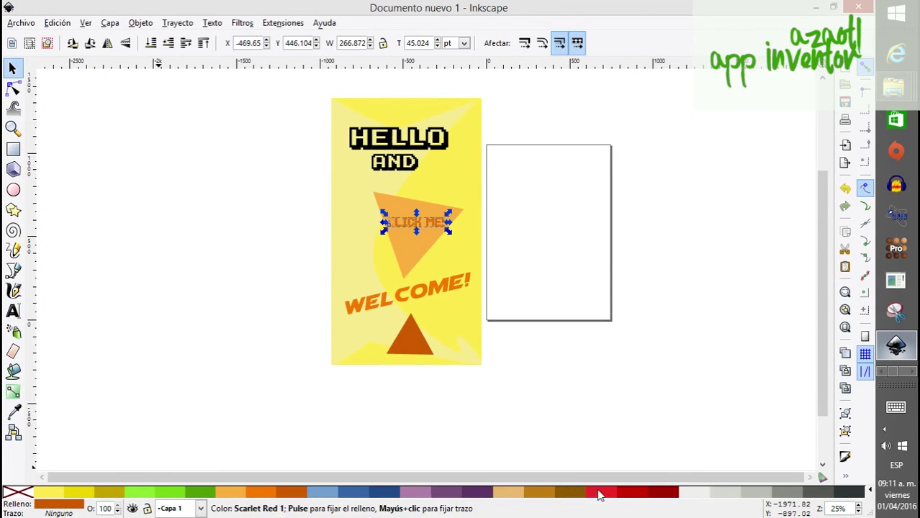
click(691, 494)
click(432, 222)
drag(426, 225, 418, 341)
- Duplicate the label as TOUCH ME!, shrinking and tilting it onto the lower triangle
key(ctrl+d)
key(t)
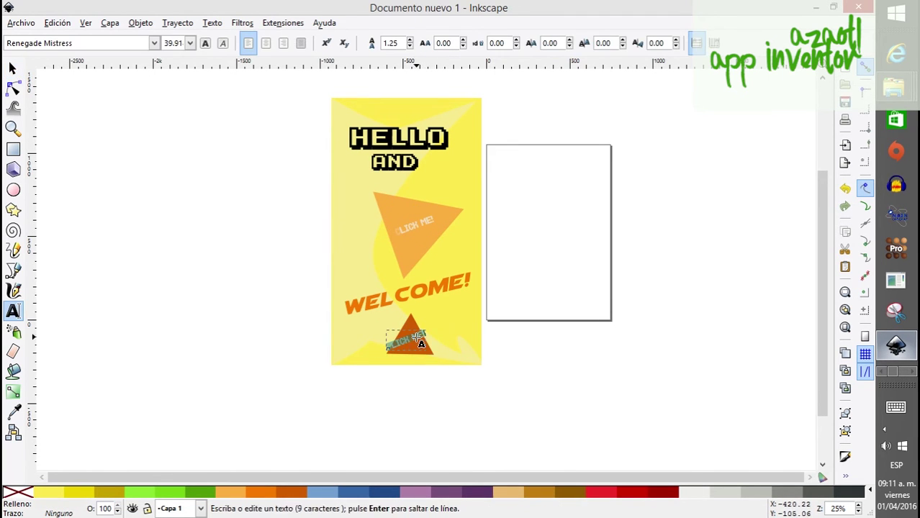
key(ctrl+a)
text(YOU)
key(F1)
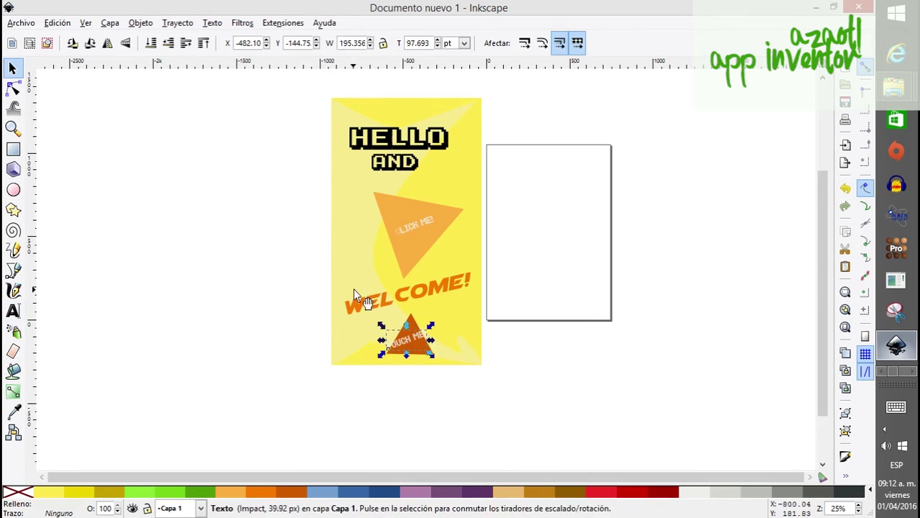
drag(432, 323, 373, 343)
click(416, 338)
click(409, 396)
key(Tab)
- Recolour the lower triangle a lighter orange and clear the selection
click(431, 337)
key(Escape)
click(373, 341)
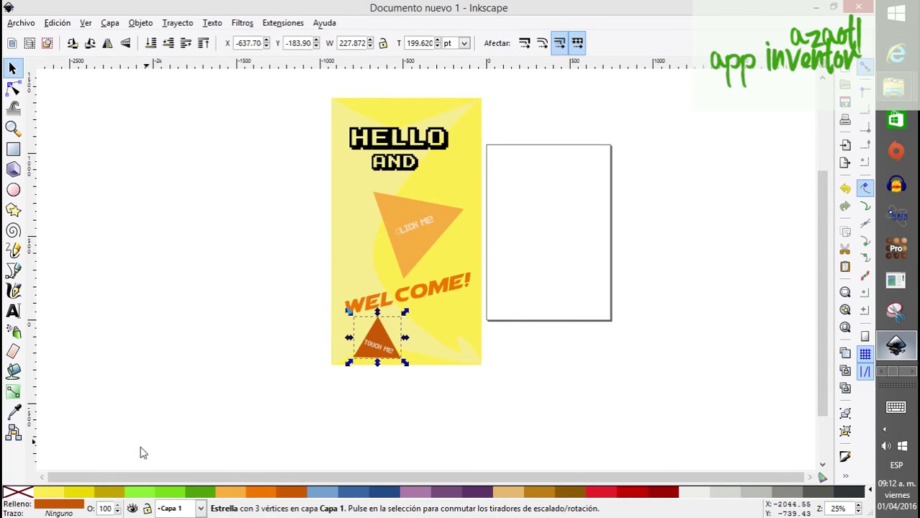
click(232, 492)
click(270, 365)
click(358, 233)
click(219, 383)
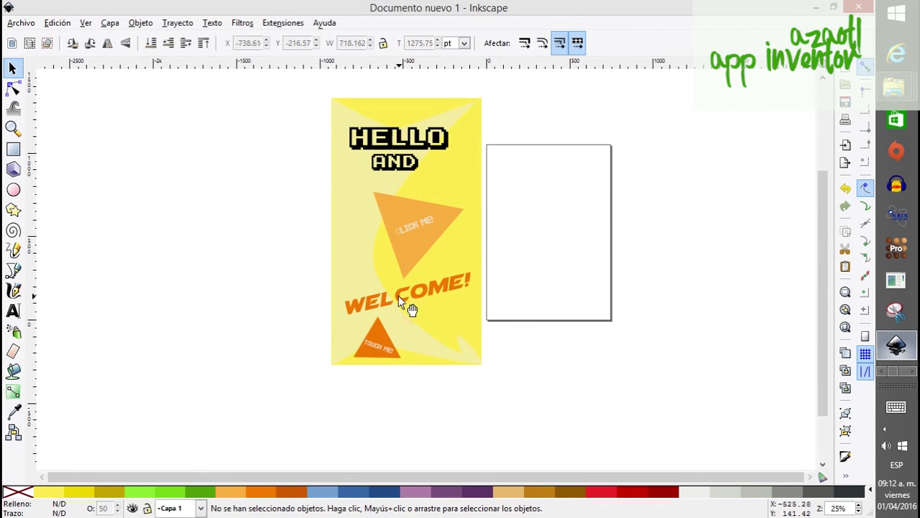
- Add an App Inventor caption in the chosen font above the upper triangle
click(13, 311)
click(289, 218)
text(App Inventor)
key(ctrl+a)
click(154, 43)
scroll(101, 335, down, 5)
click(43, 313)
click(13, 67)
drag(331, 216, 432, 189)
click(432, 189)
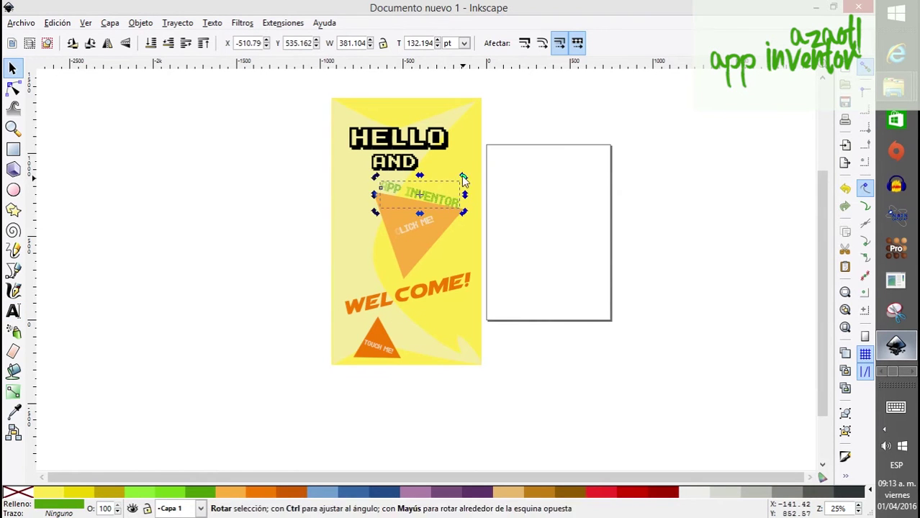
click(281, 311)
- Add an azaotl signature in the chosen font at the poster's bottom right
click(13, 311)
click(421, 328)
text(azaotl)
key(ctrl+a)
click(154, 43)
scroll(94, 341, down, 5)
click(43, 263)
click(12, 68)
drag(438, 338, 459, 372)
click(424, 395)
- Change WELCOME! to the dotted pixel font
click(407, 296)
click(13, 311)
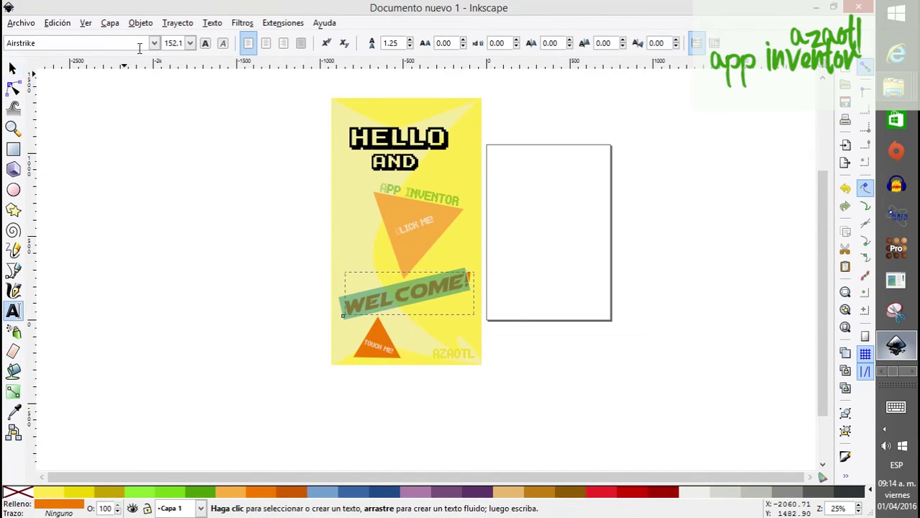
click(154, 44)
scroll(79, 324, down, 5)
click(39, 253)
click(12, 68)
click(385, 383)
- Check the triangles and HELLO / AND texts, ending with the yellow background rectangle selected
click(438, 253)
click(421, 360)
click(392, 148)
click(387, 165)
click(403, 255)
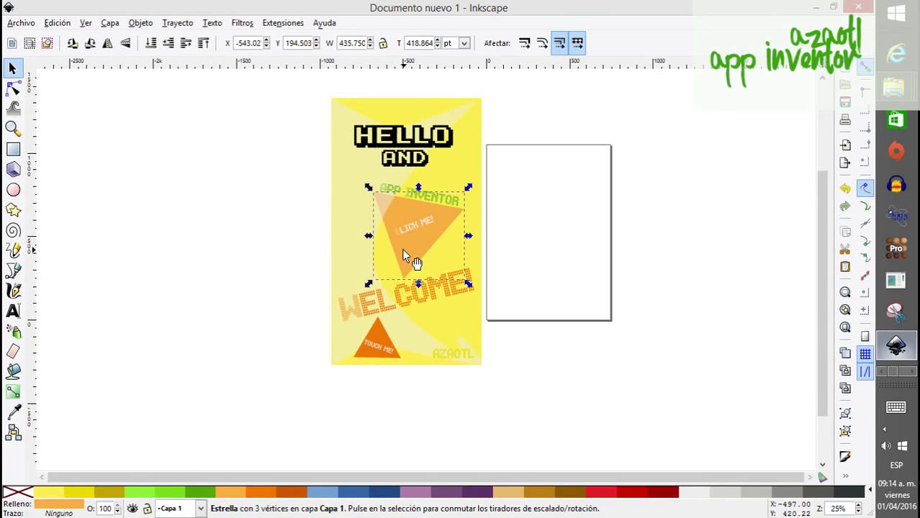
click(383, 339)
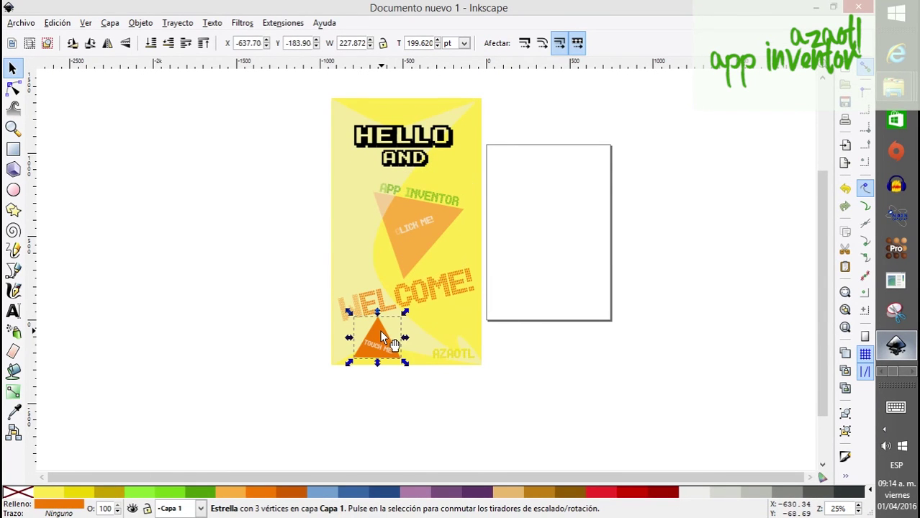
click(401, 249)
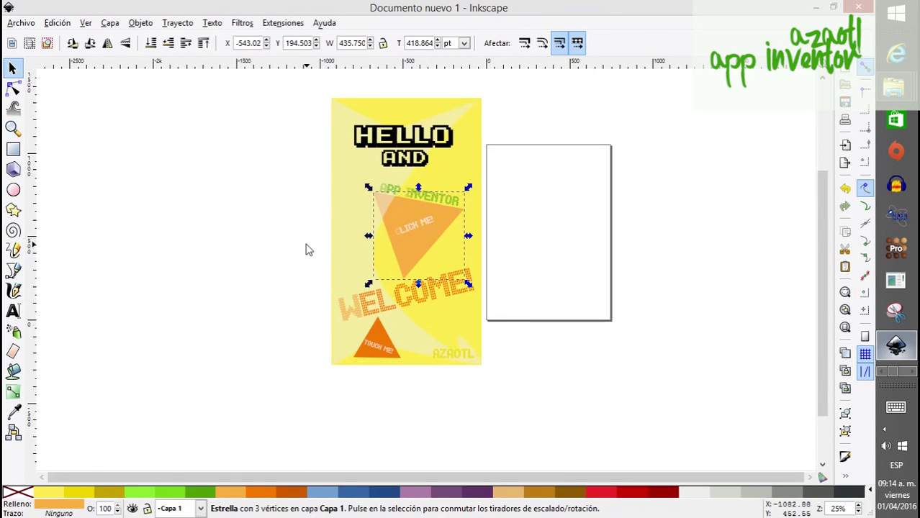
click(294, 175)
click(355, 104)
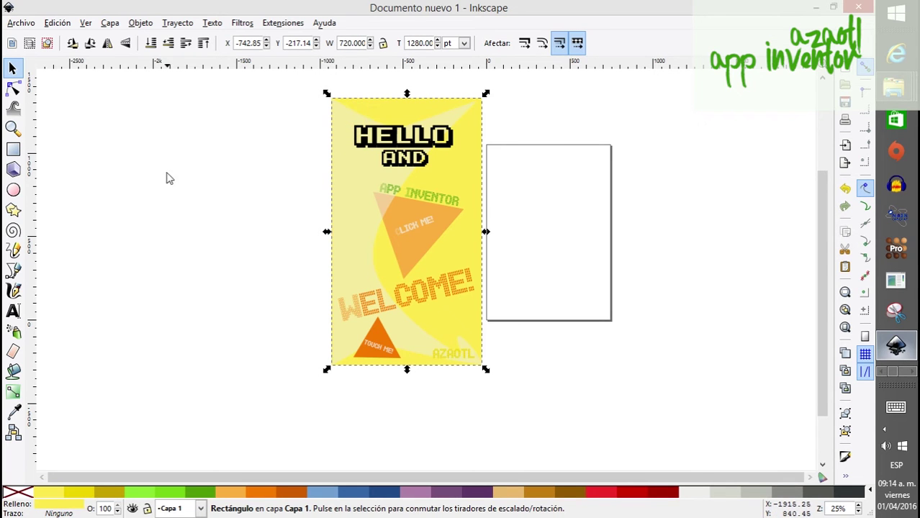
- Open the bitmap export settings for the selected poster at 900 × 1600 px
click(21, 24)
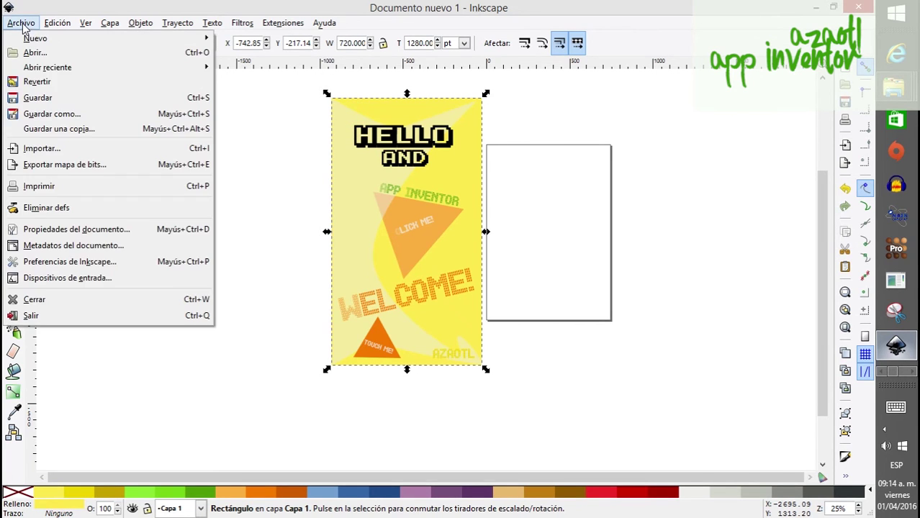
click(92, 172)
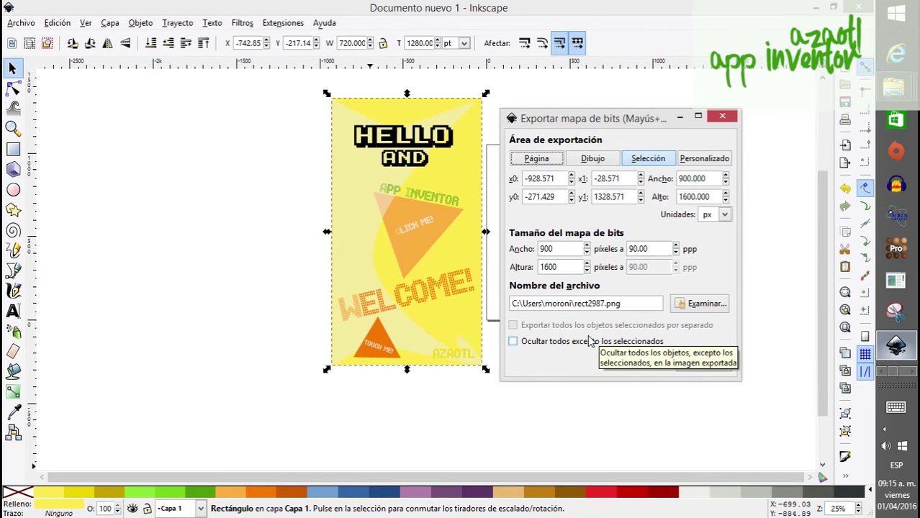
click(697, 310)
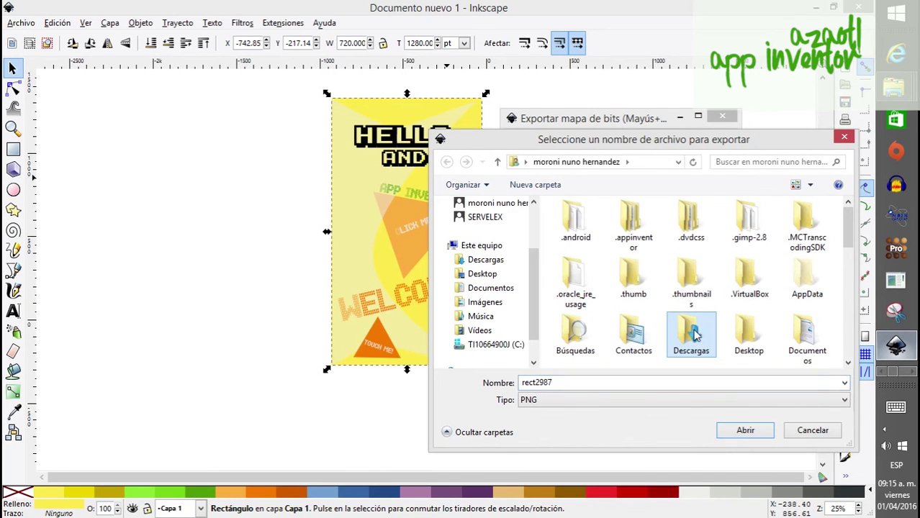
- Set the export file to 'background' in Imágenes > papa android > tutorial
click(452, 304)
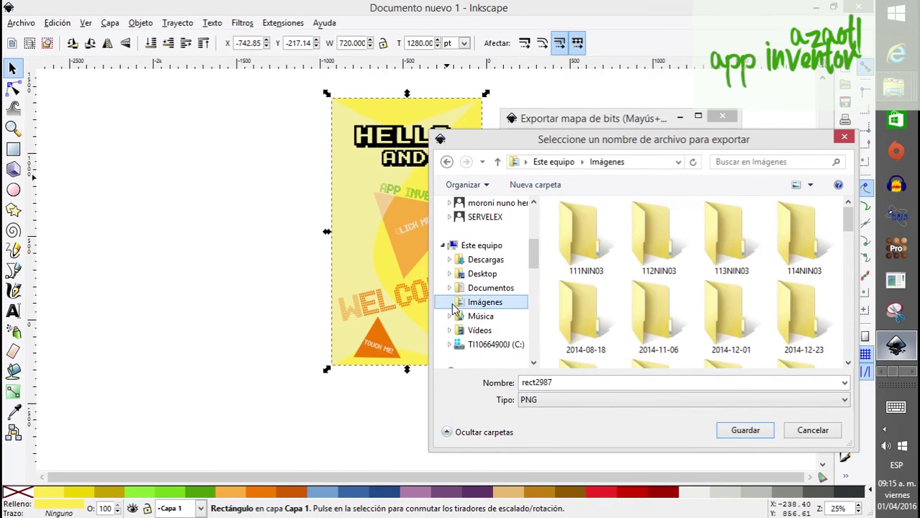
click(450, 303)
scroll(475, 324, down, 5)
scroll(476, 325, down, 5)
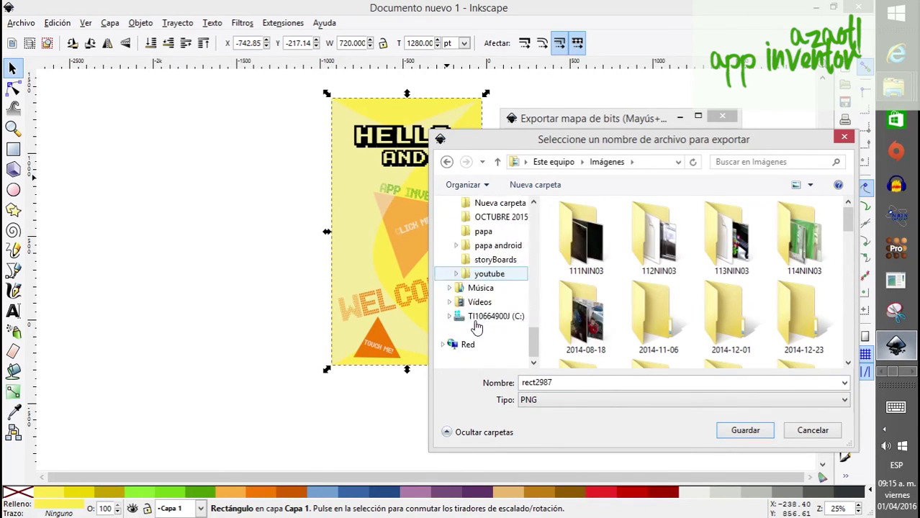
scroll(475, 313, up, 1)
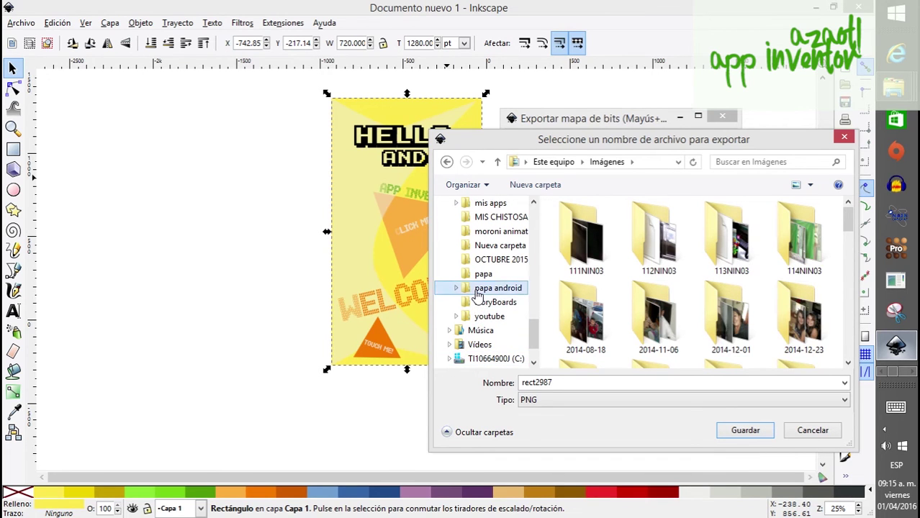
click(482, 288)
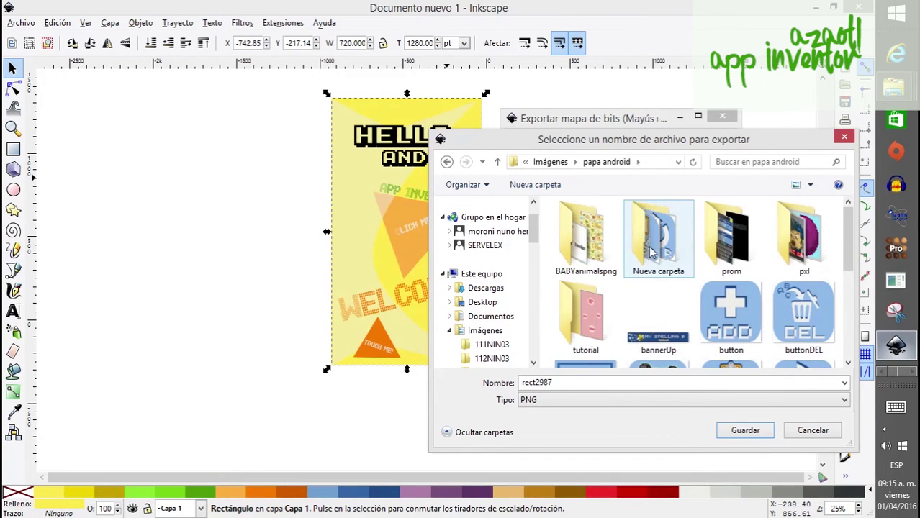
double_click(579, 301)
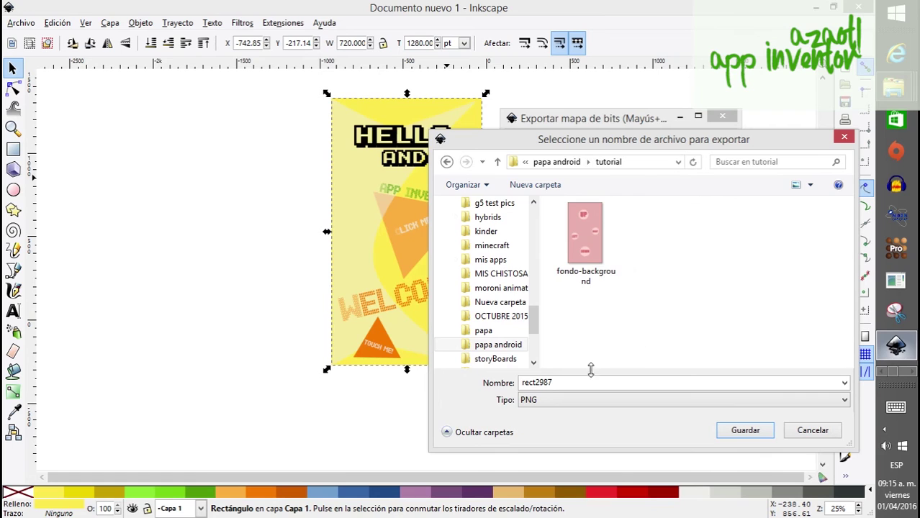
double_click(562, 382)
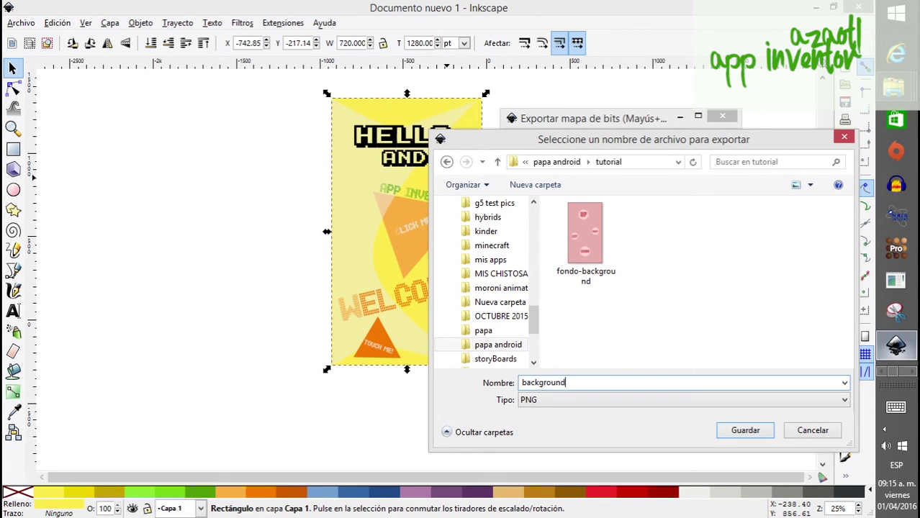
key(Return)
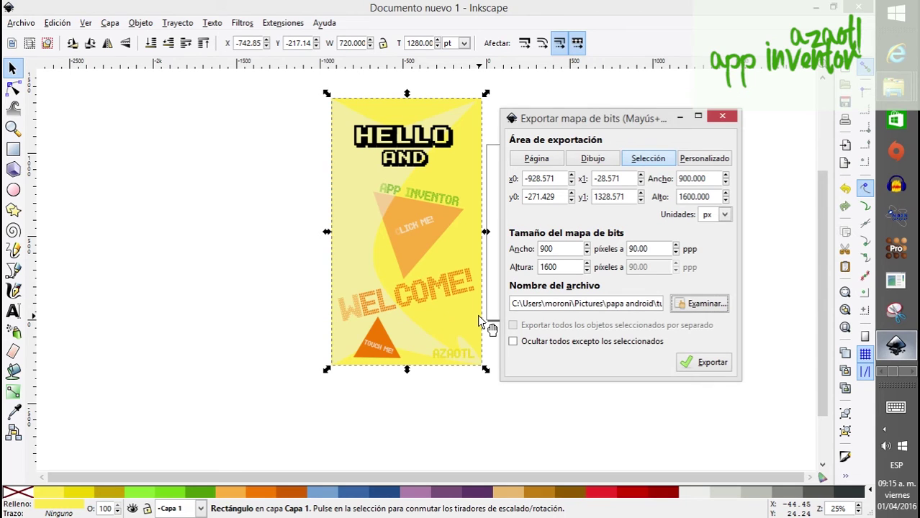
- Export the PNG and preview the background file in the tutorial folder, then cancel the chooser
click(689, 364)
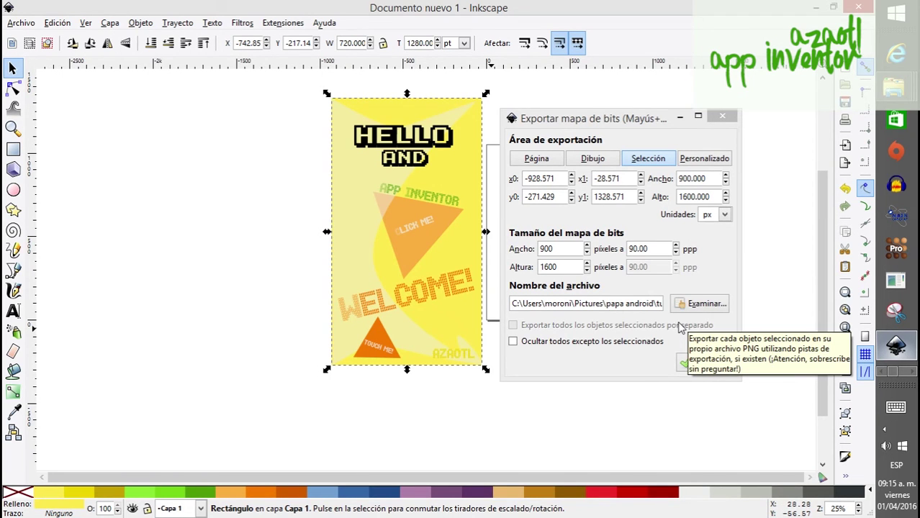
click(697, 308)
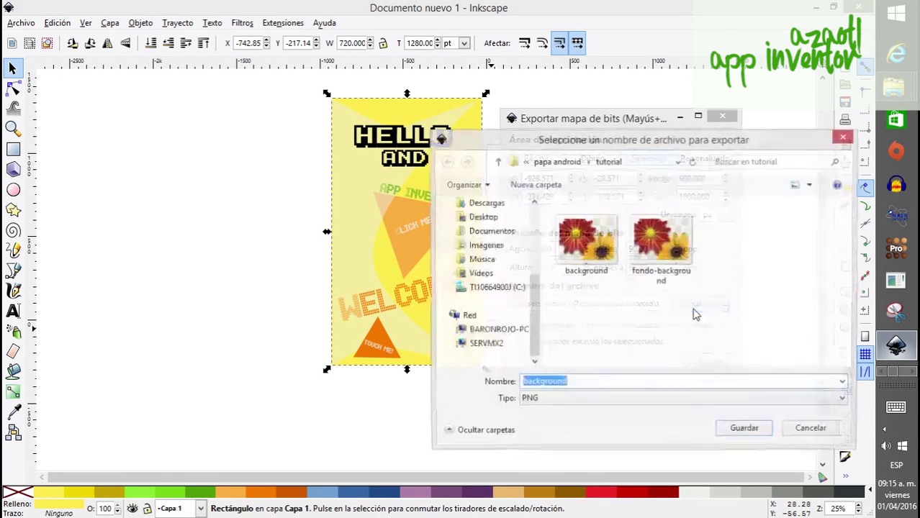
click(565, 242)
right_click(561, 238)
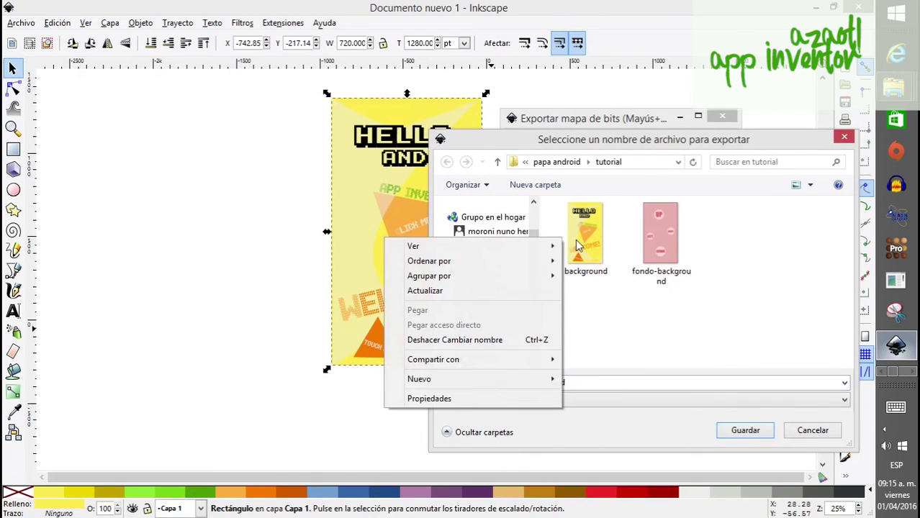
mouse_move(545, 248)
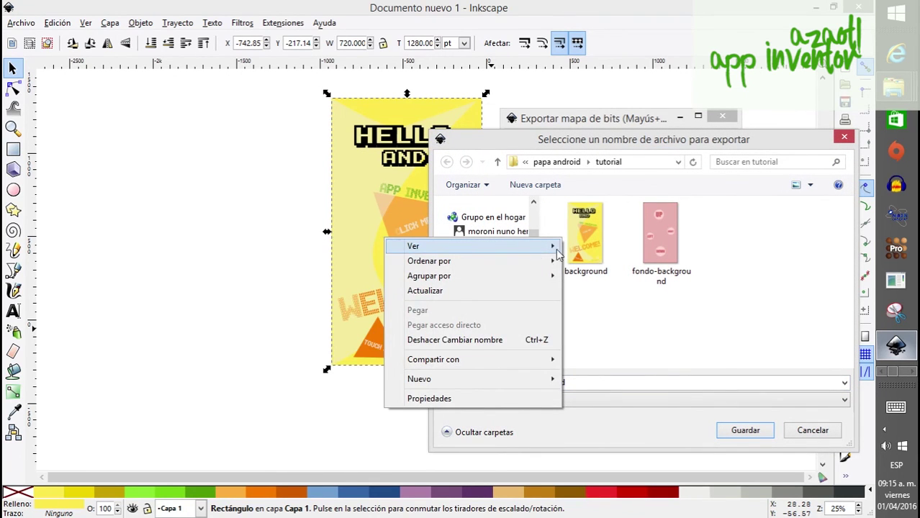
click(581, 251)
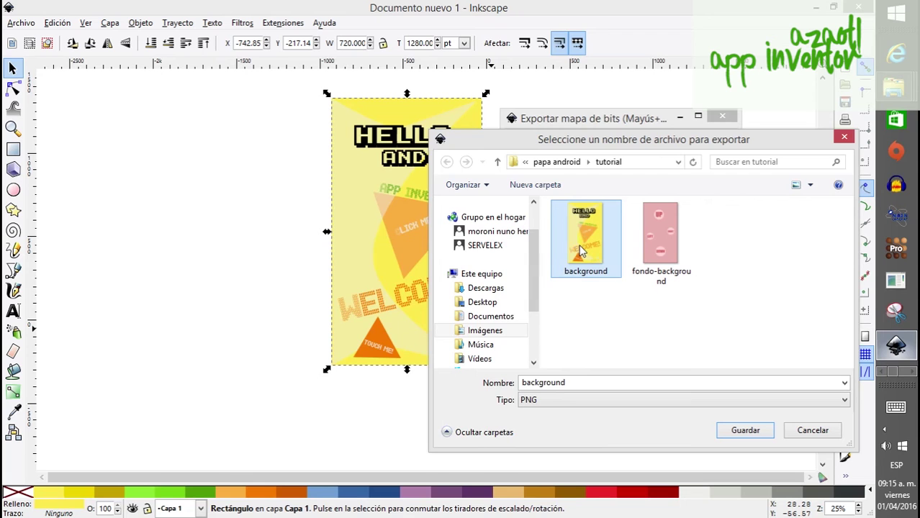
right_click(582, 250)
click(460, 160)
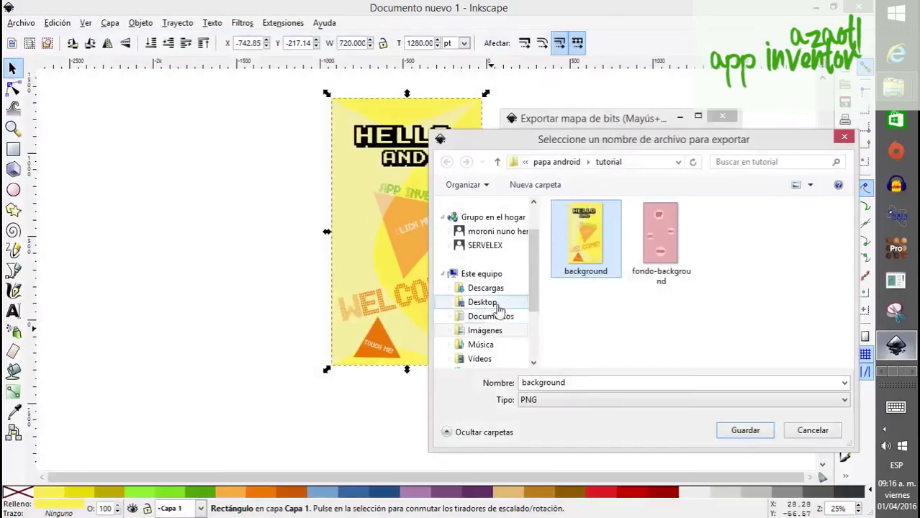
click(811, 430)
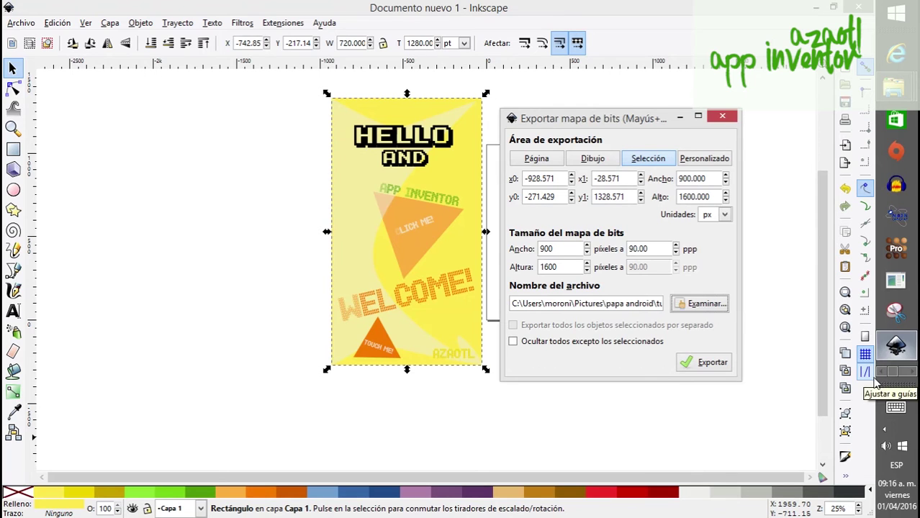
click(911, 373)
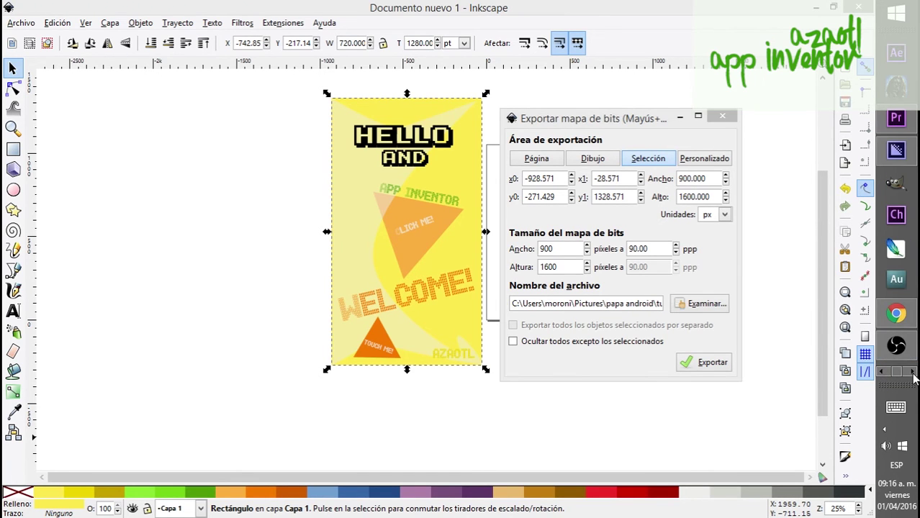
- In App Inventor, keep Screen1's vertical alignment at Top and set AlignHorizontal to Center
click(896, 315)
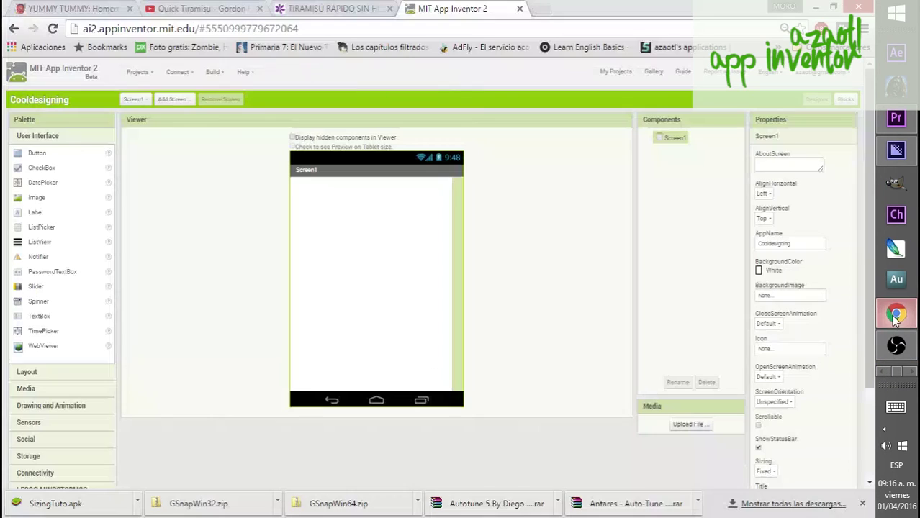
click(764, 219)
click(769, 237)
click(765, 195)
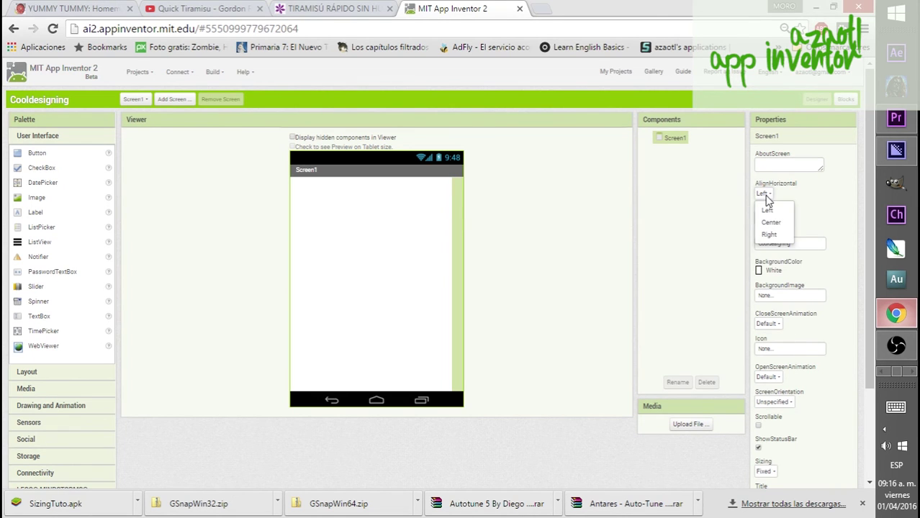
click(766, 209)
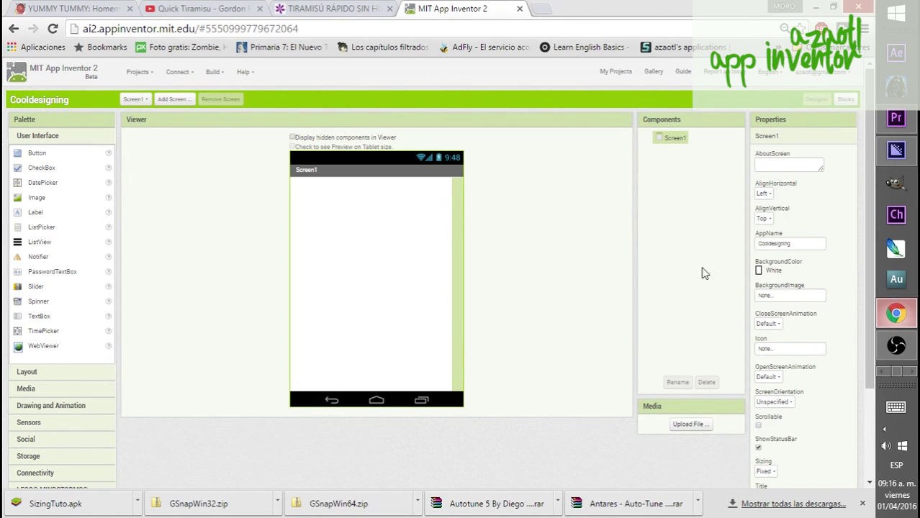
click(765, 195)
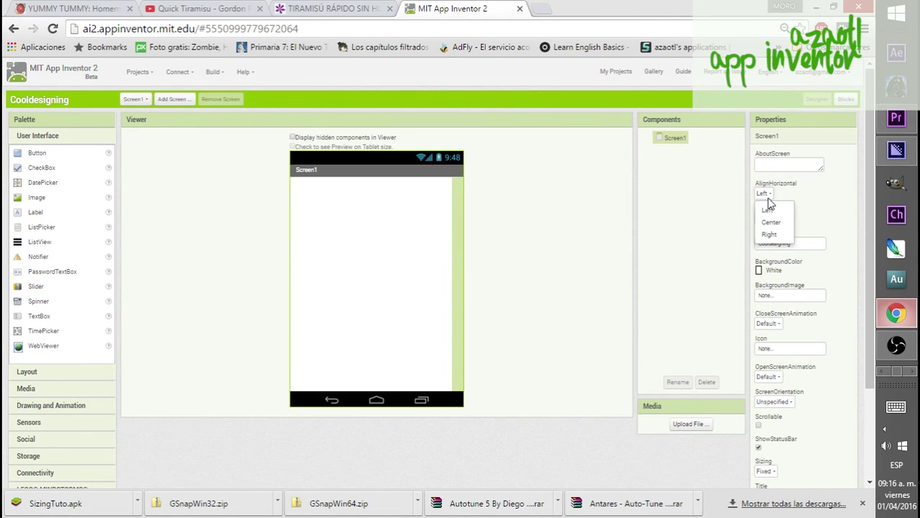
click(770, 223)
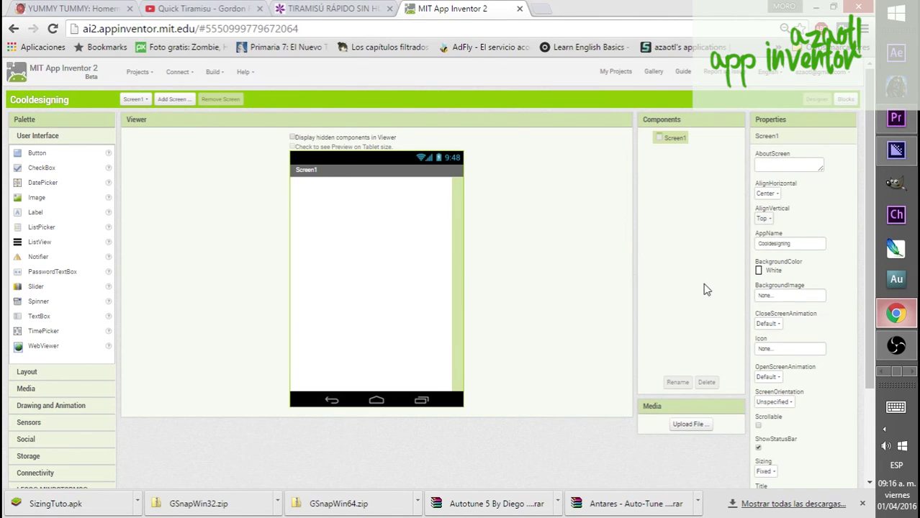
- Upload background.png as Screen1's BackgroundImage
click(782, 296)
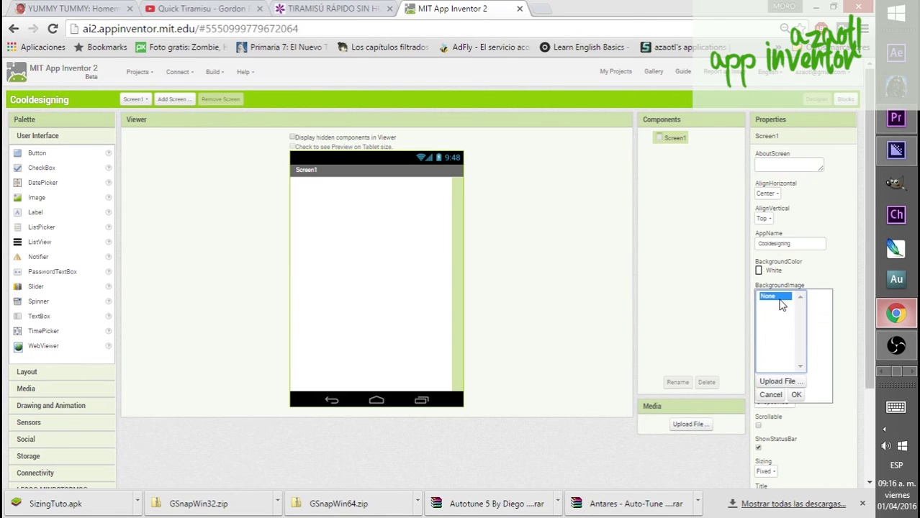
click(779, 381)
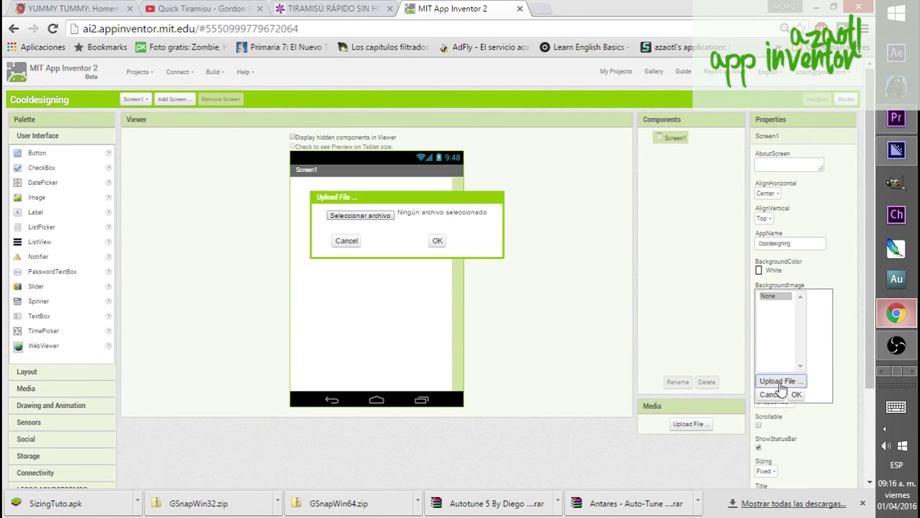
click(374, 225)
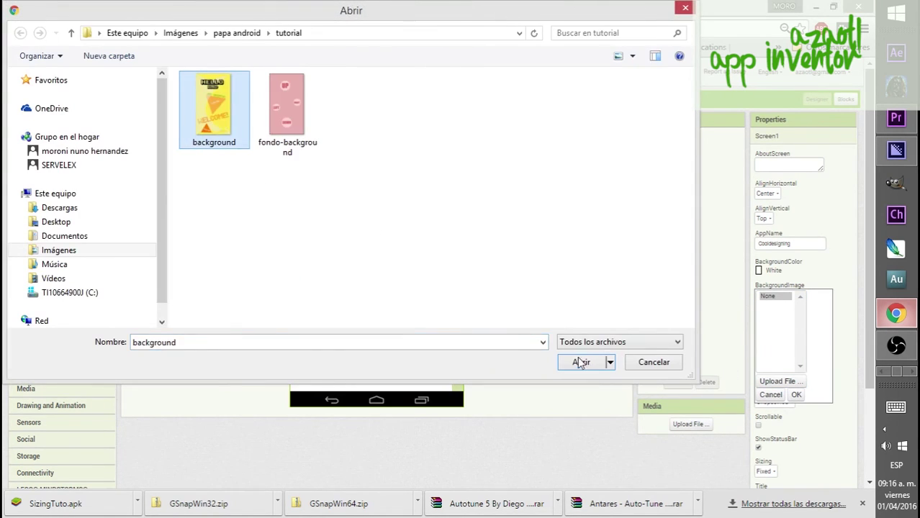
click(580, 364)
click(437, 243)
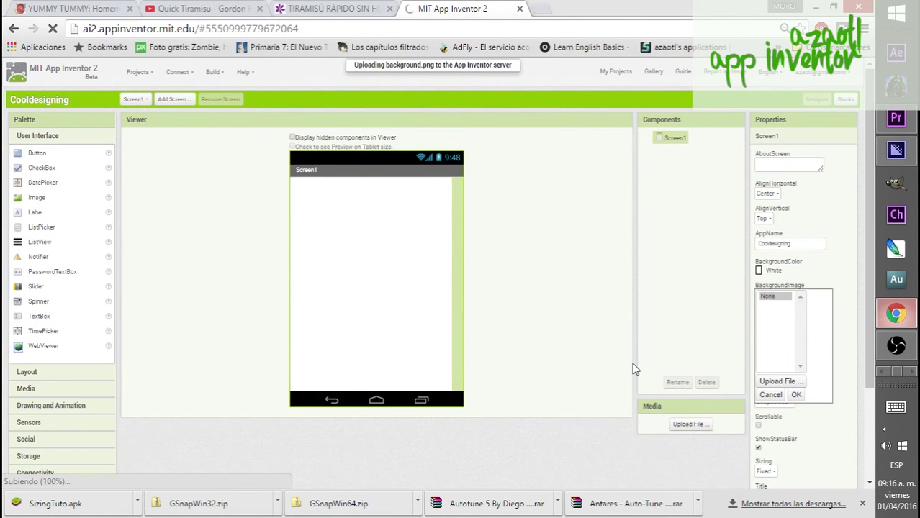
click(781, 382)
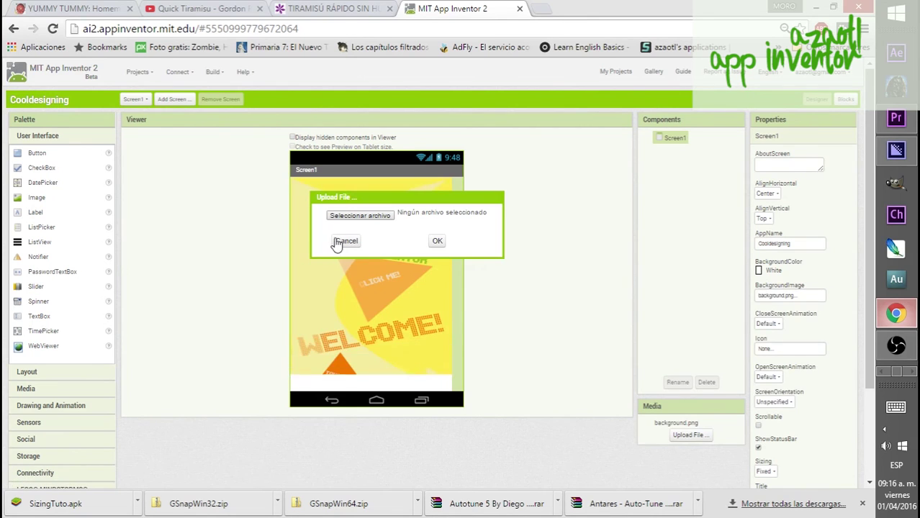
- Set Screen1's BackgroundColor to None and both open and close animations to Fade
click(346, 241)
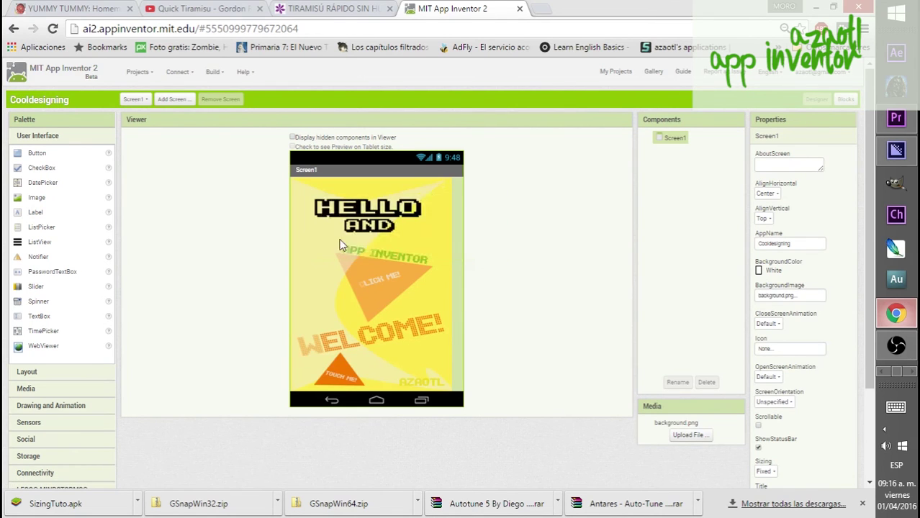
click(758, 270)
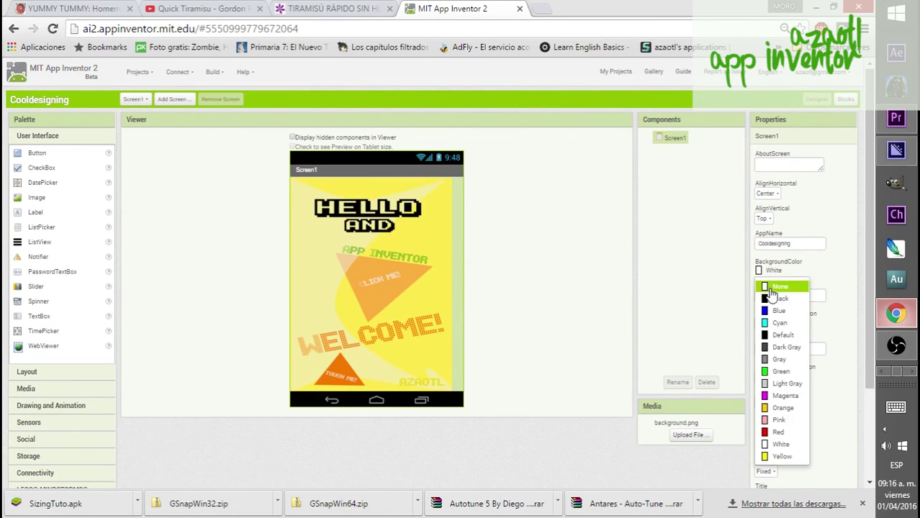
click(768, 286)
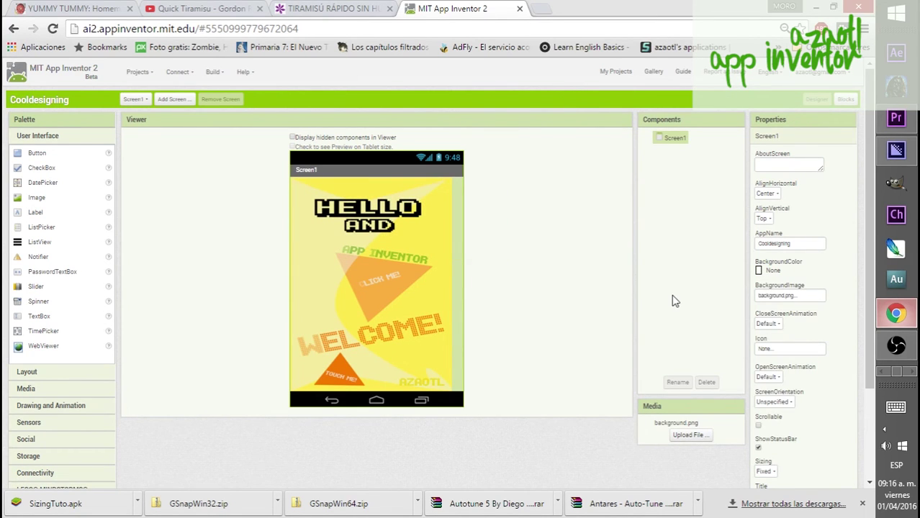
click(765, 324)
click(766, 353)
click(766, 377)
click(772, 406)
- Lock Screen1 to Portrait orientation and turn off ShowStatusBar, then return to Inkscape
click(772, 403)
click(776, 432)
scroll(844, 420, down, 2)
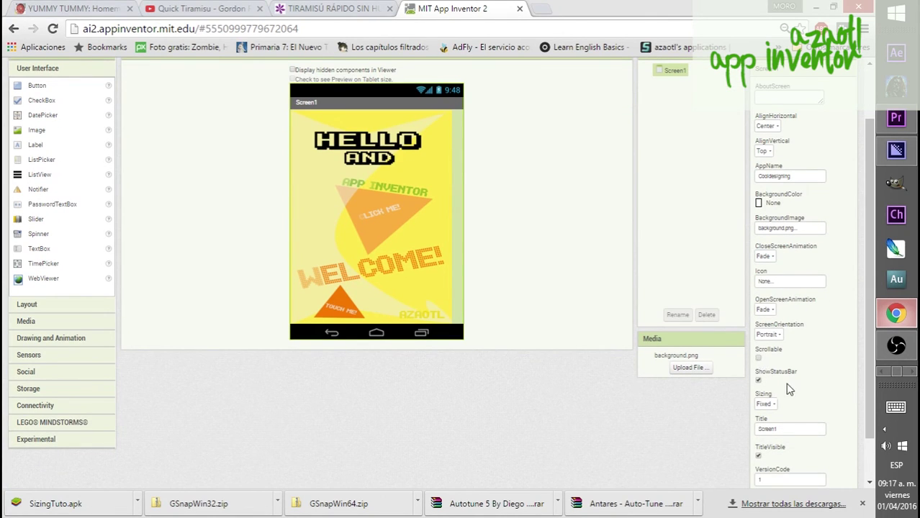
scroll(818, 412, down, 1)
scroll(810, 415, up, 2)
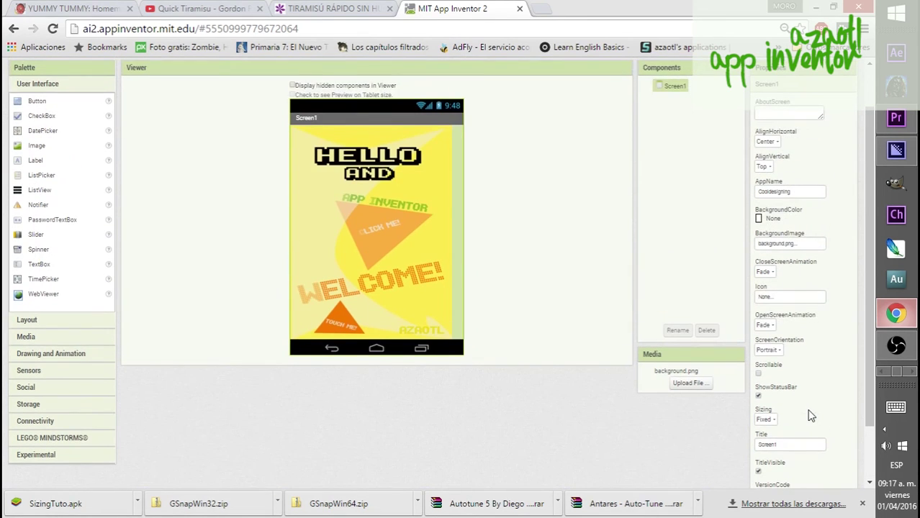
click(758, 396)
scroll(592, 293, up, 1)
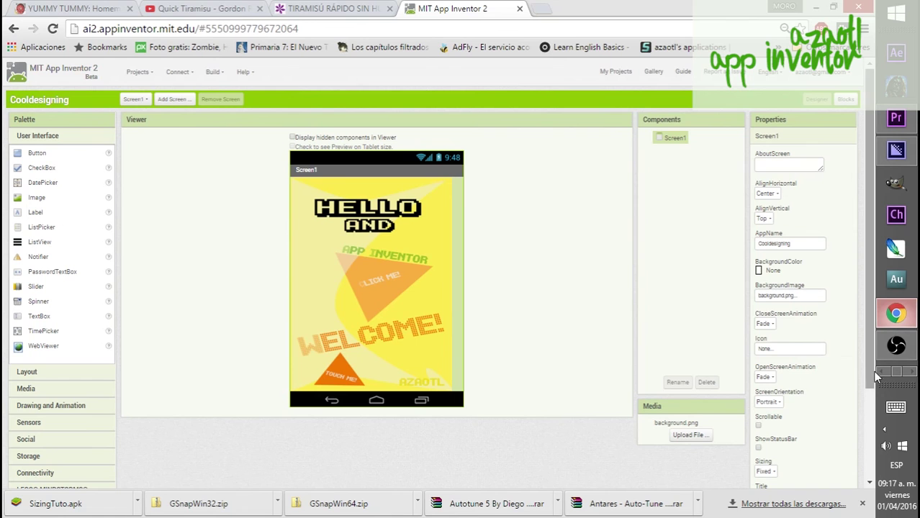
click(897, 346)
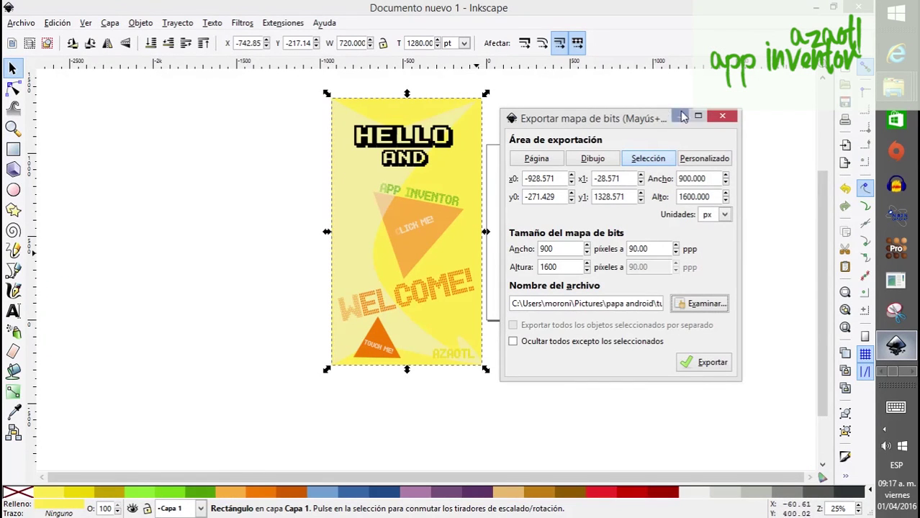
- Close the export settings and align a horizontal guideline with the CLICK ME triangle's top edge
click(722, 116)
drag(602, 226, 614, 252)
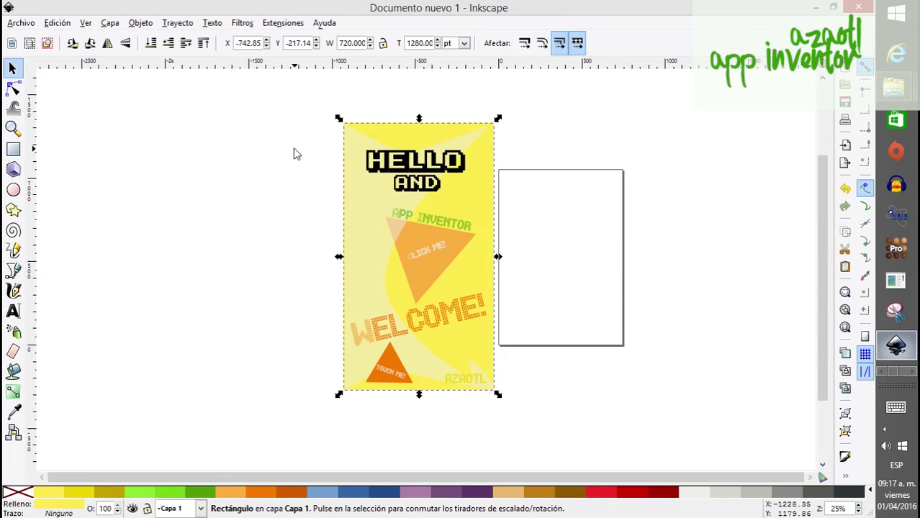
drag(244, 69, 286, 89)
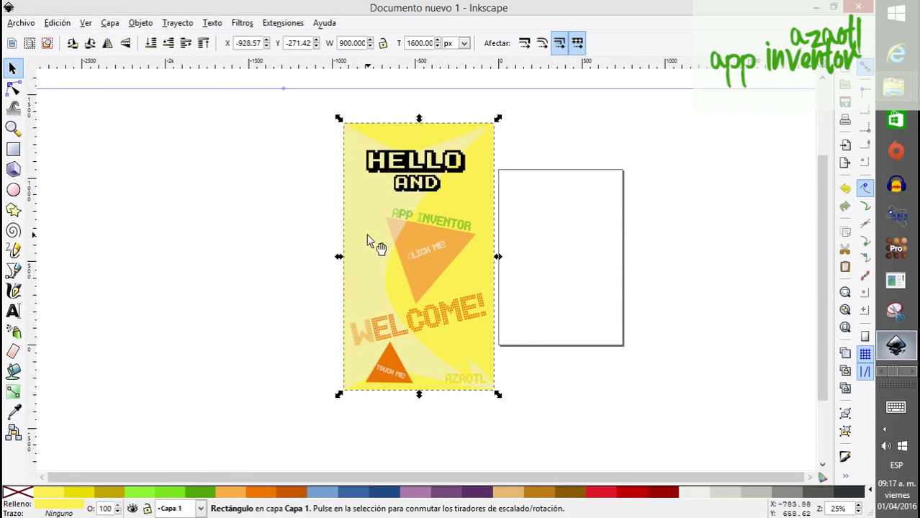
click(428, 275)
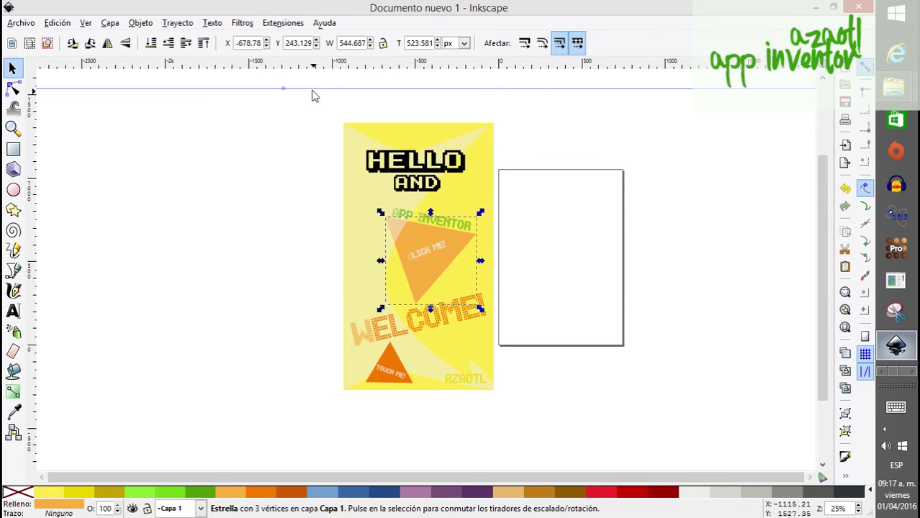
drag(311, 89, 326, 176)
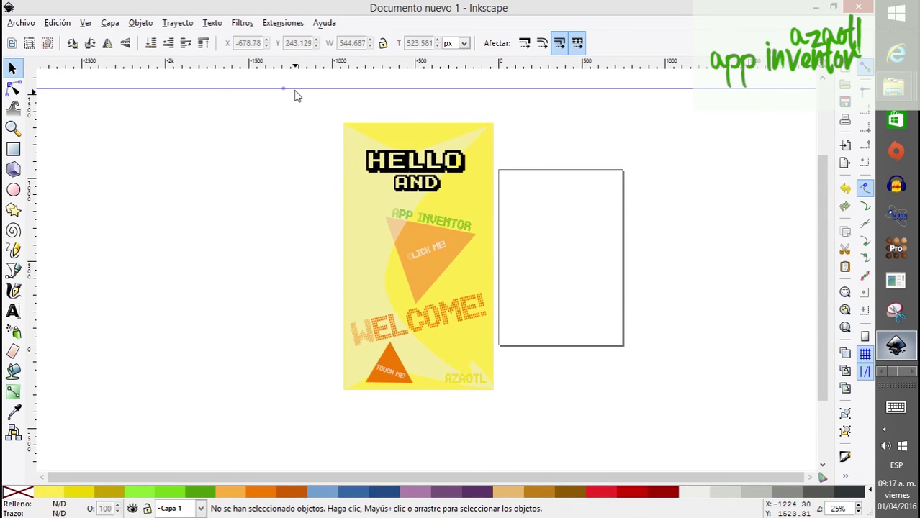
drag(296, 90, 308, 223)
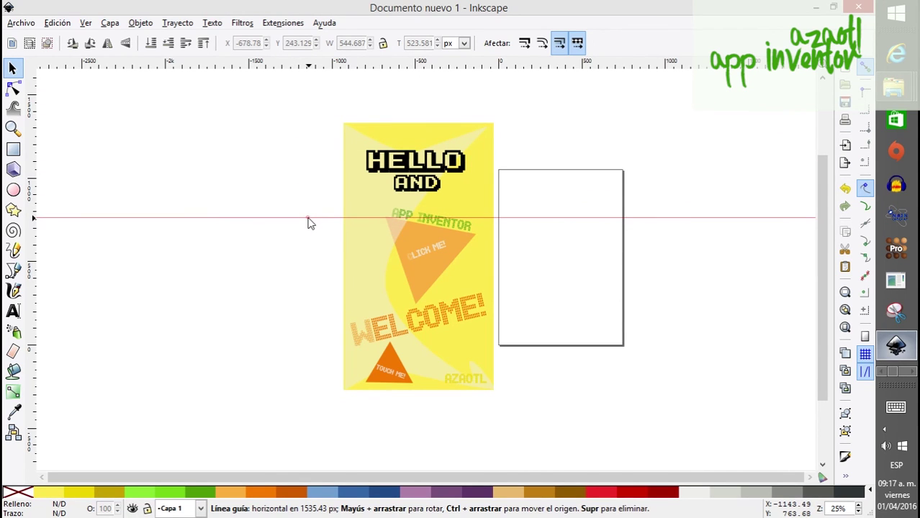
drag(311, 221, 312, 218)
click(424, 272)
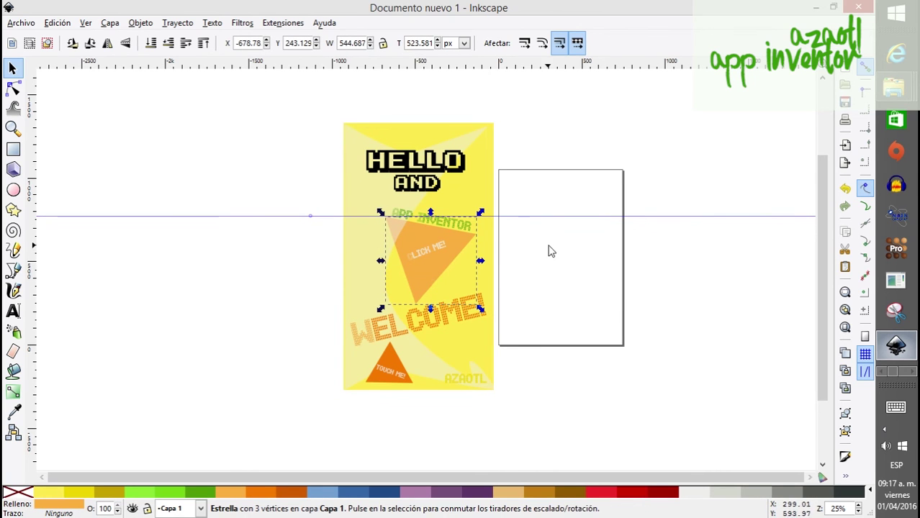
key(plus)
key(plus)
key(plus)
key(plus)
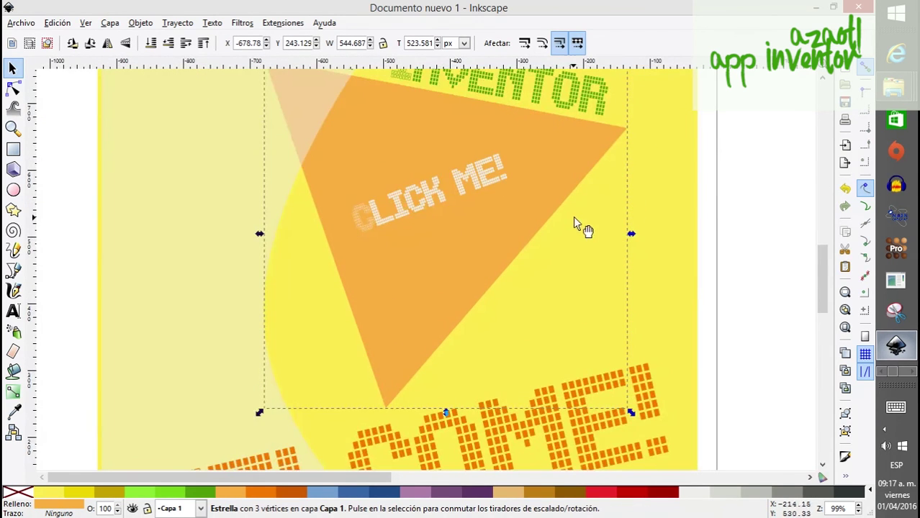
scroll(586, 237, up, 4)
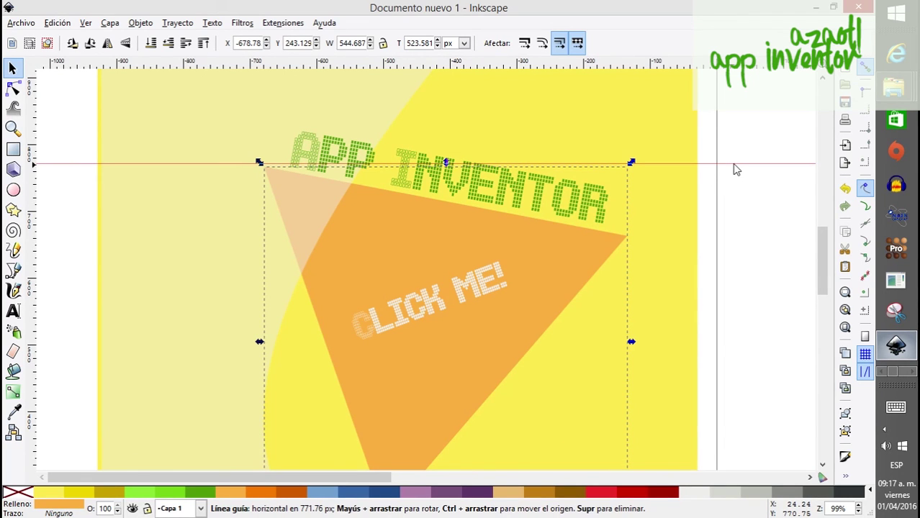
drag(735, 167, 730, 172)
scroll(752, 252, down, 4)
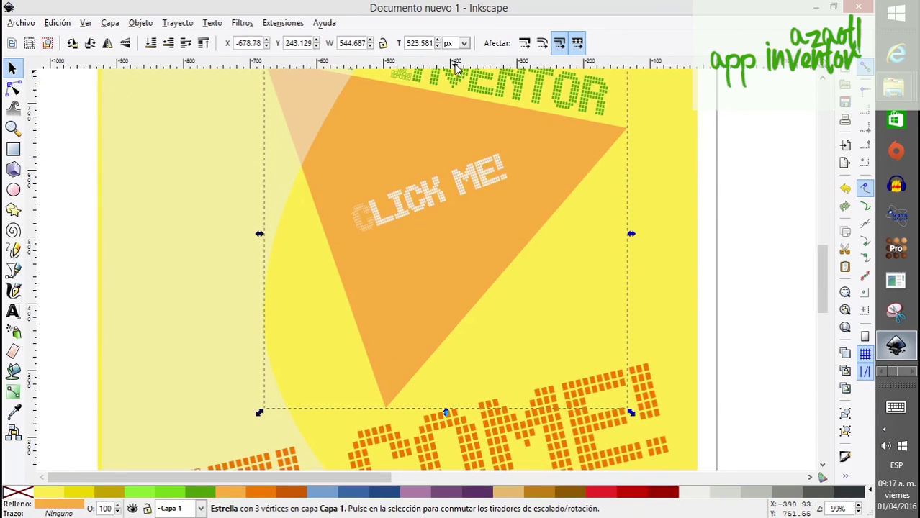
- Add guidelines at the triangle's bottom edge and its left and right edges
drag(455, 65, 497, 406)
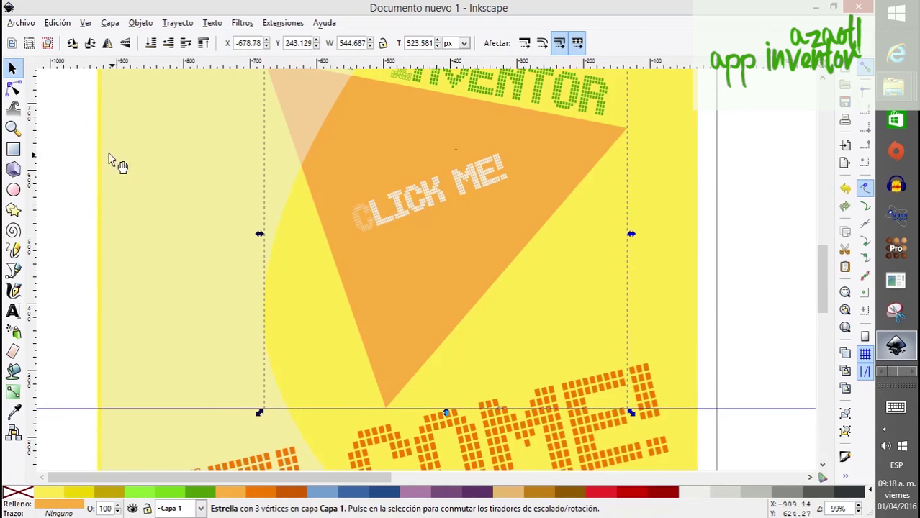
drag(31, 157, 265, 193)
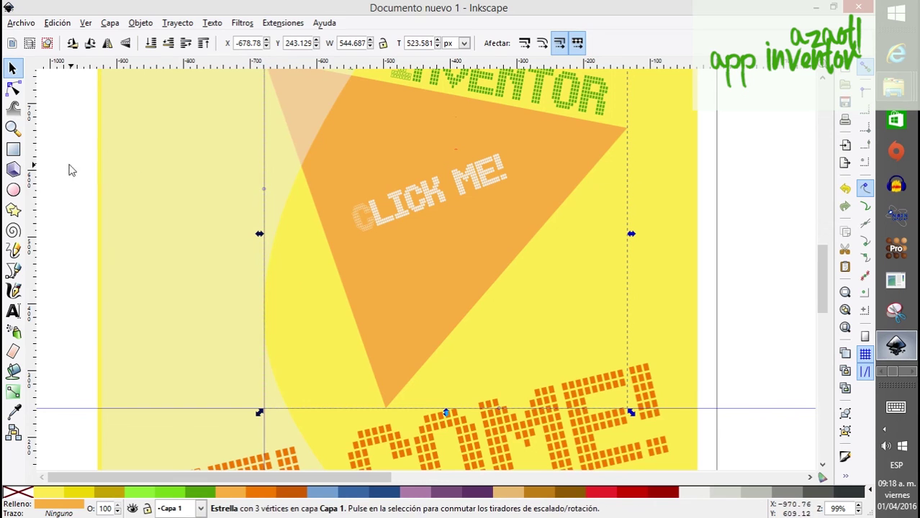
drag(31, 178, 626, 215)
scroll(688, 260, up, 8)
scroll(688, 262, down, 2)
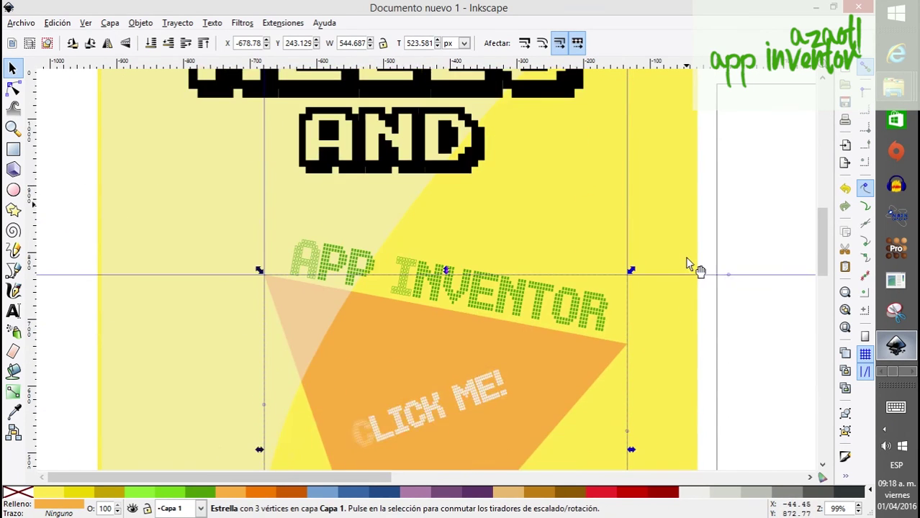
key(minus)
key(minus)
key(minus)
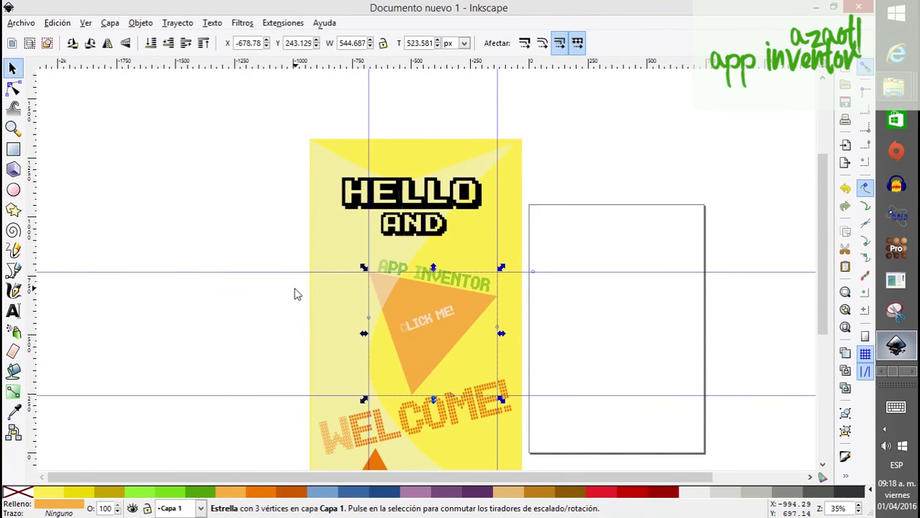
- Zoom in on the background's top edge and align the top guide exactly with it
scroll(298, 294, down, 1)
scroll(323, 139, up, 1)
scroll(363, 210, up, 4)
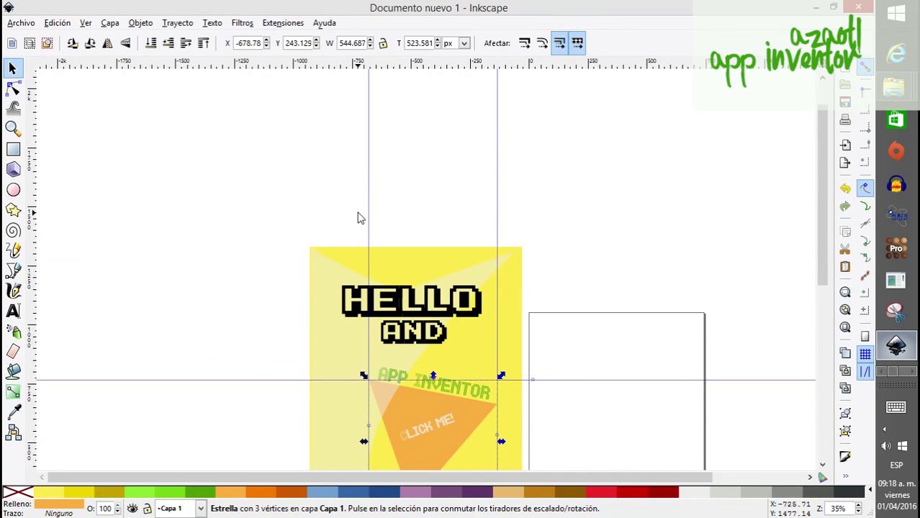
key(plus)
key(plus)
key(plus)
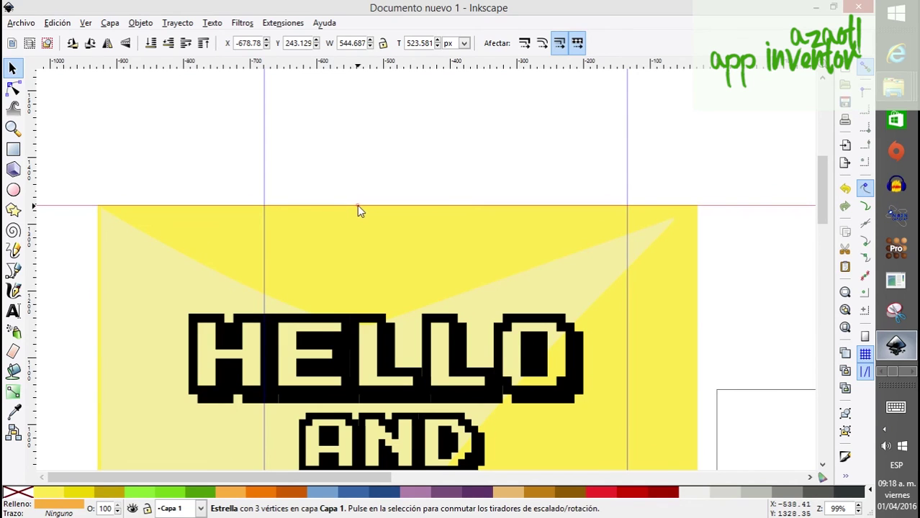
key(plus)
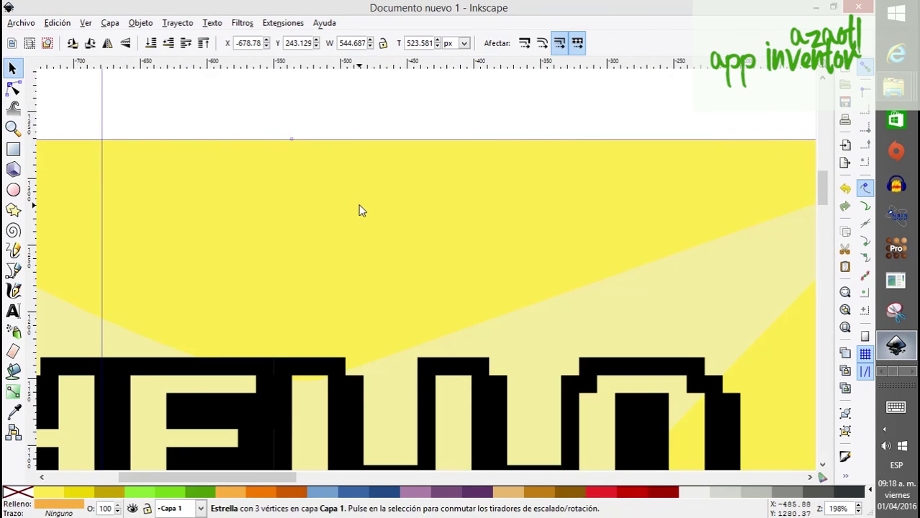
key(plus)
scroll(369, 196, up, 3)
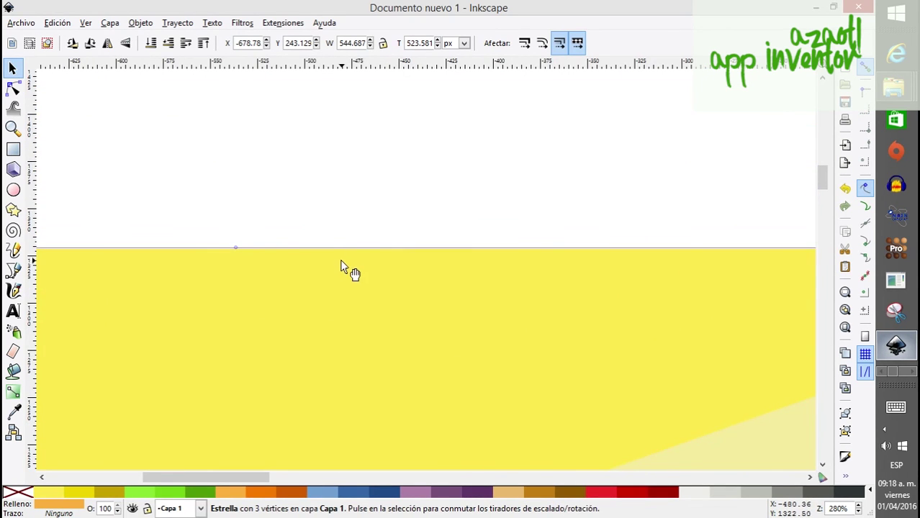
drag(342, 252, 346, 257)
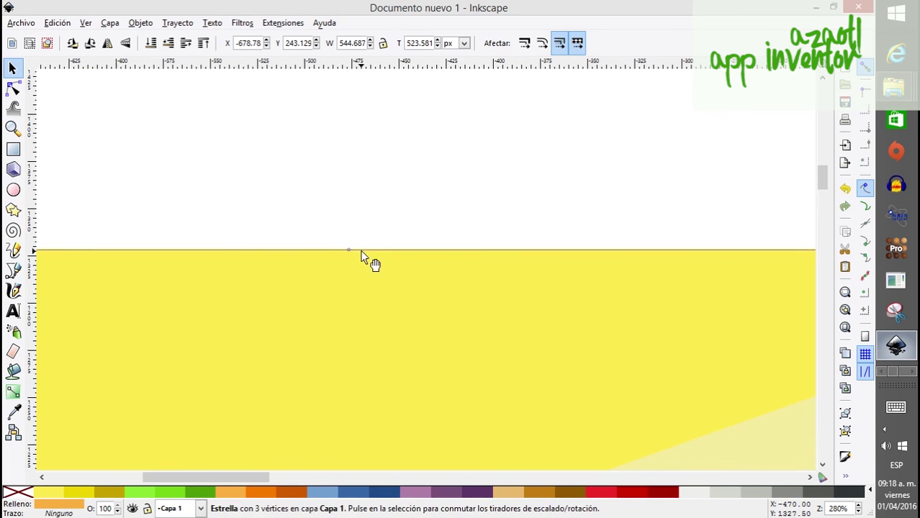
- Add vertical guides along the background's right and left edges
key(minus)
key(minus)
key(minus)
key(minus)
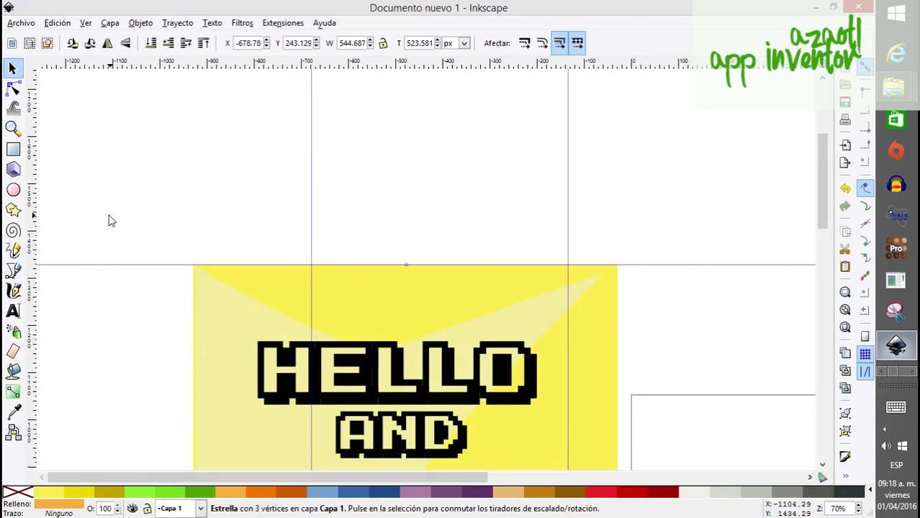
drag(33, 223, 619, 305)
key(plus)
key(plus)
key(plus)
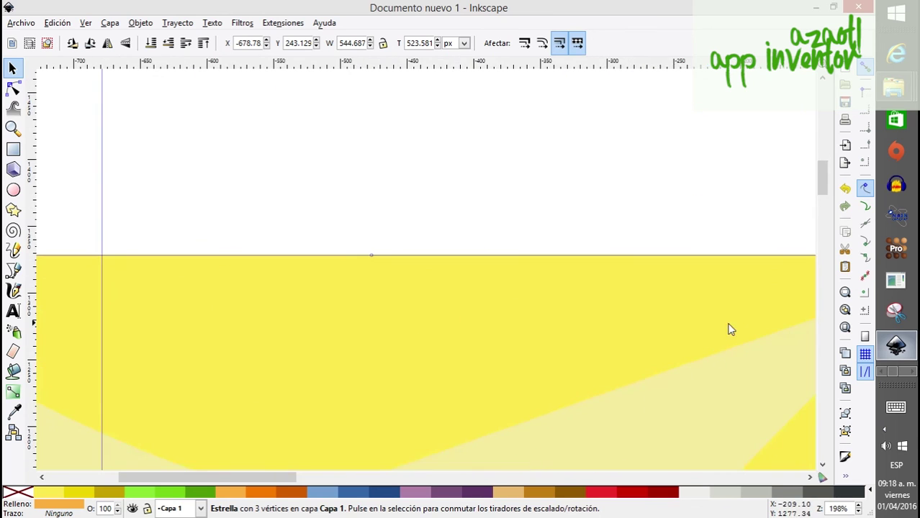
drag(685, 352, 366, 329)
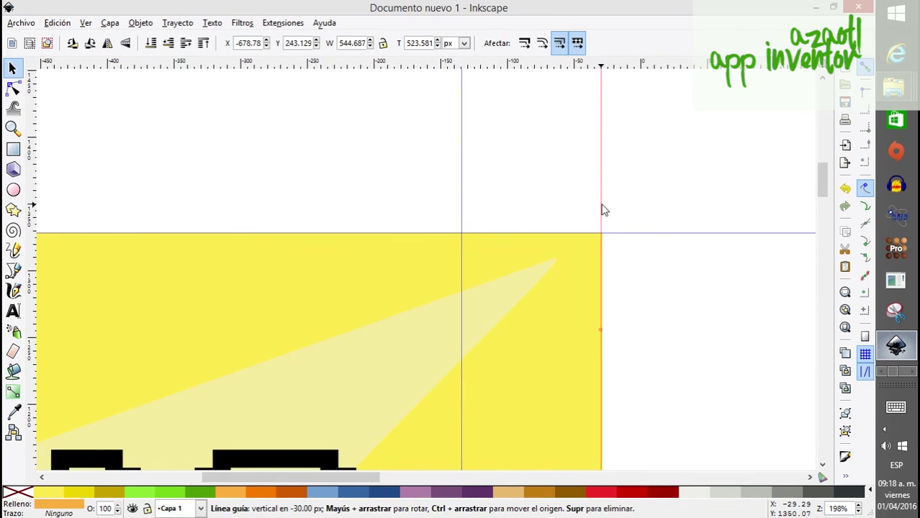
drag(225, 314, 649, 327)
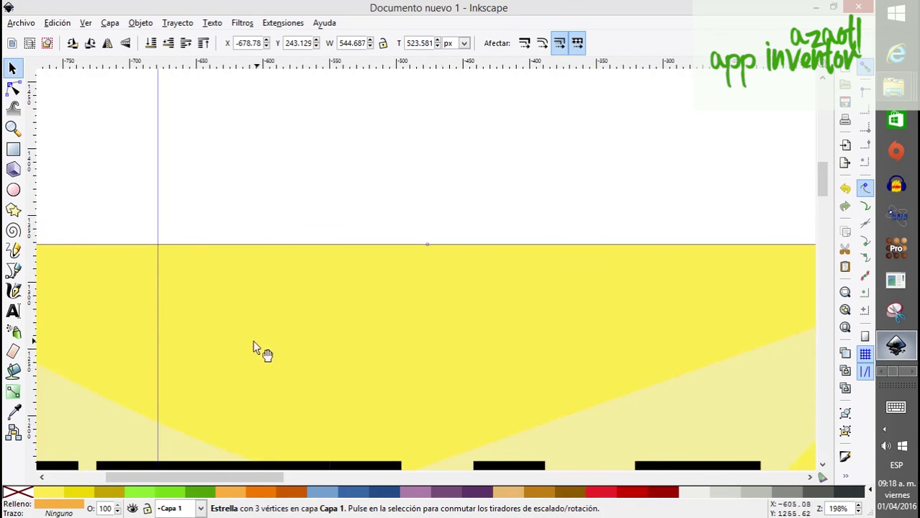
drag(252, 346, 648, 296)
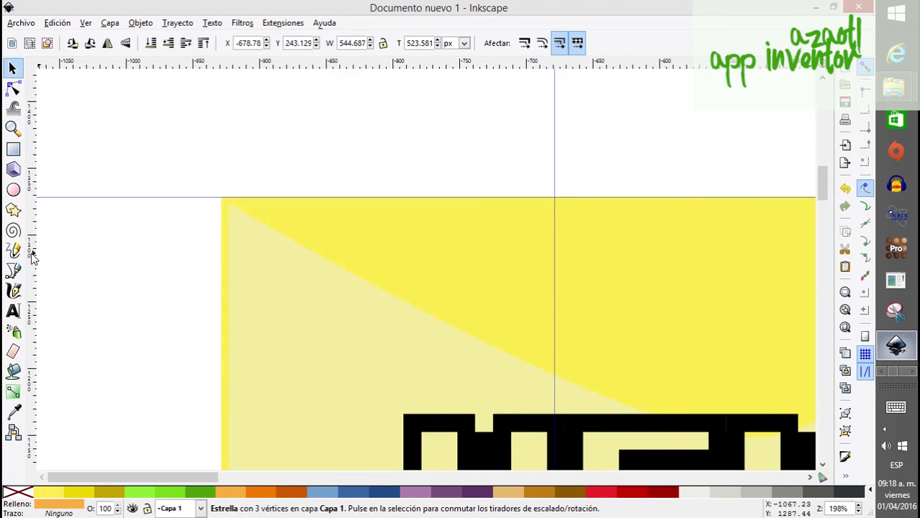
drag(32, 256, 223, 282)
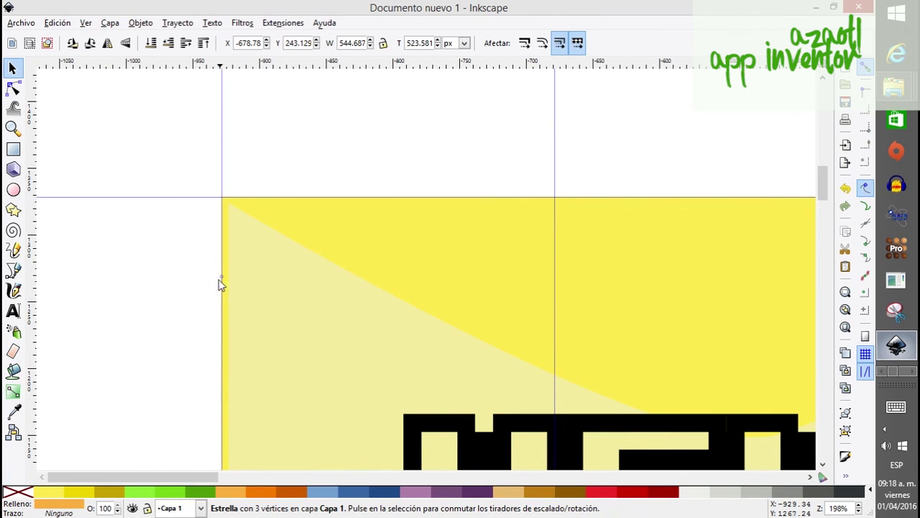
- Add a horizontal guide along the background's bottom edge
scroll(421, 350, down, 5)
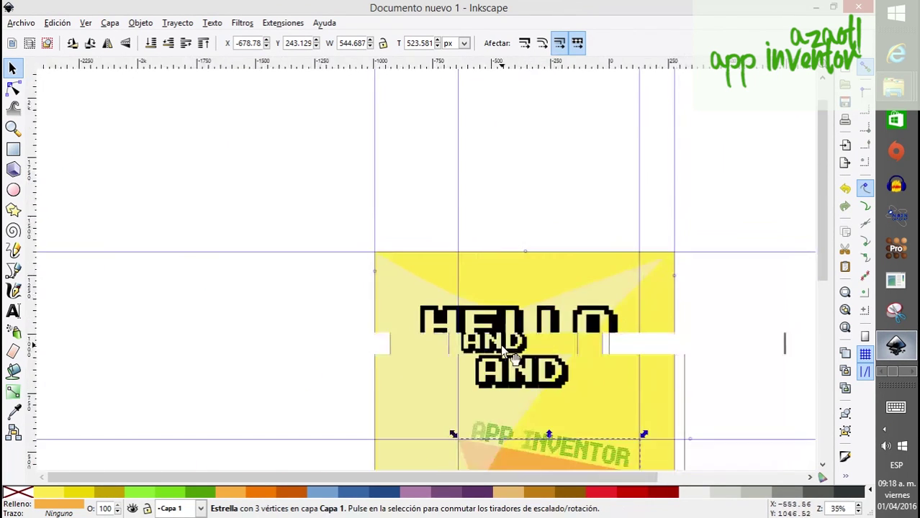
scroll(500, 344, down, 5)
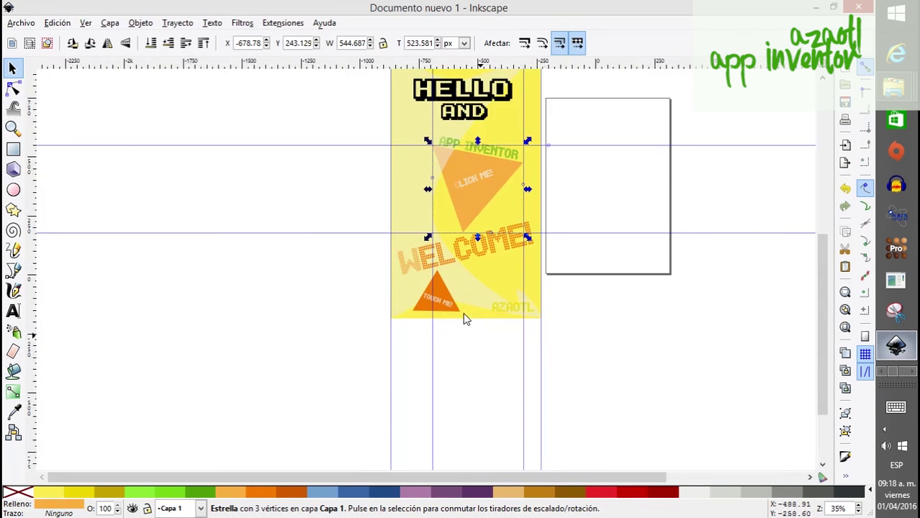
scroll(463, 313, up, 3)
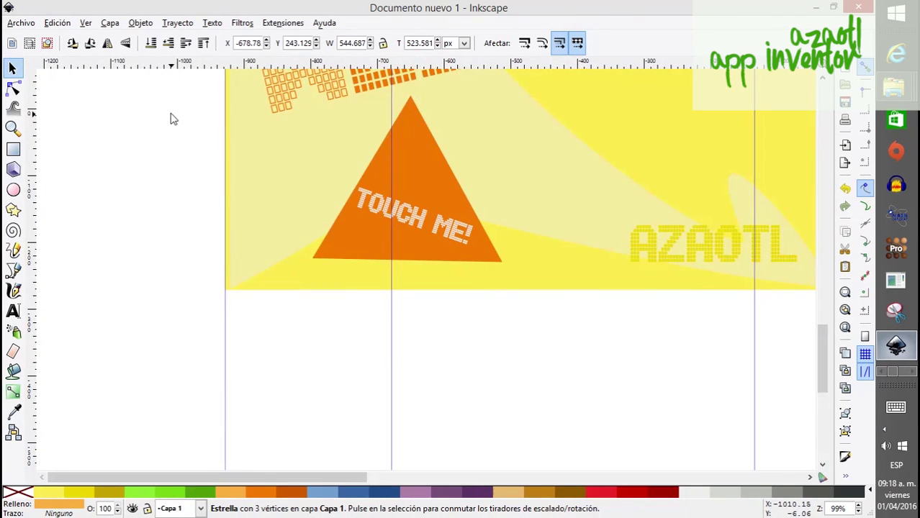
drag(159, 65, 240, 291)
scroll(452, 281, down, 5)
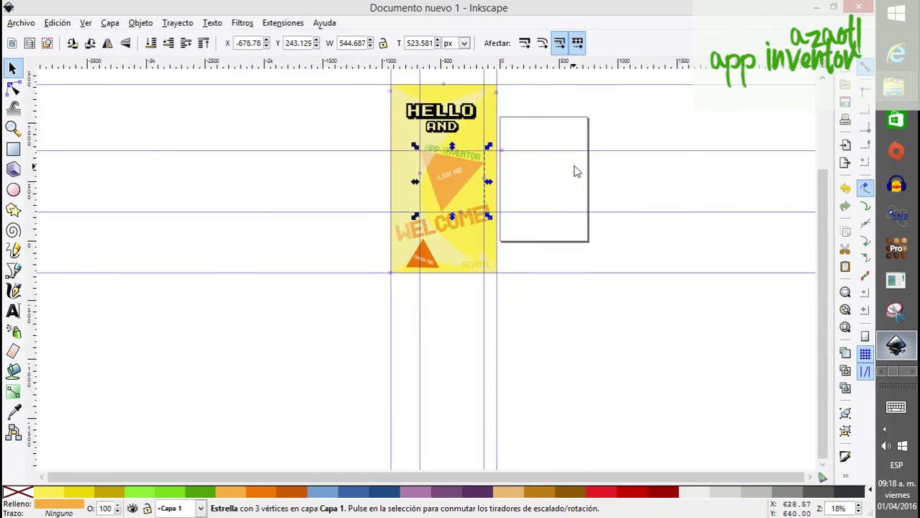
- Select the orange TOUCH ME triangle and place guides on its top, bottom, left and right sides
drag(572, 176, 523, 349)
scroll(412, 308, up, 2)
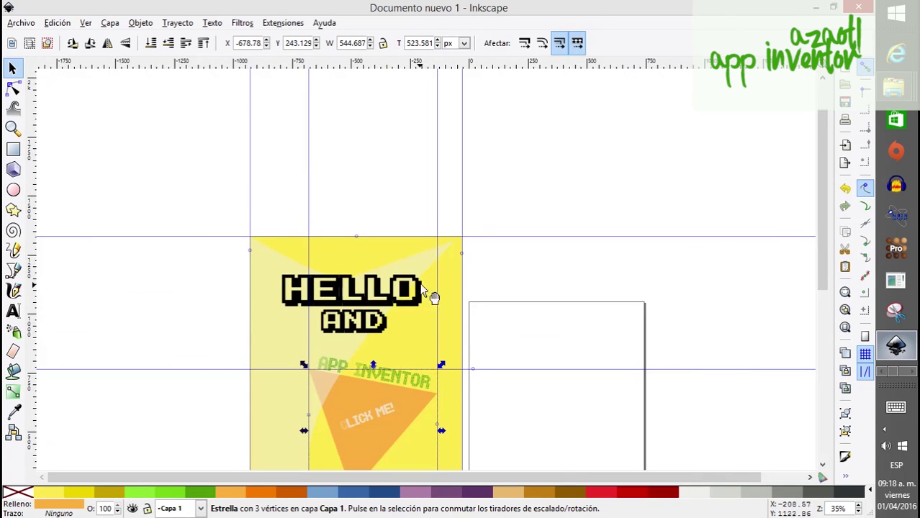
scroll(411, 305, down, 4)
scroll(465, 303, down, 6)
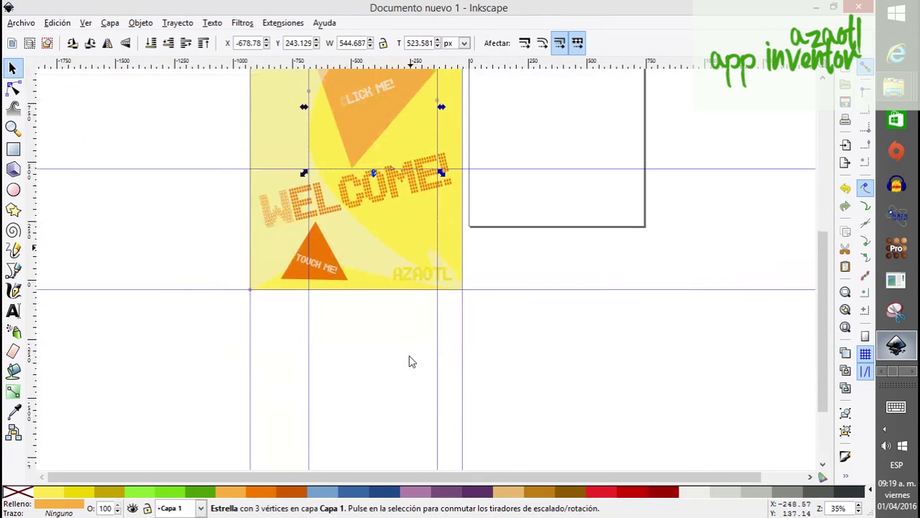
click(318, 246)
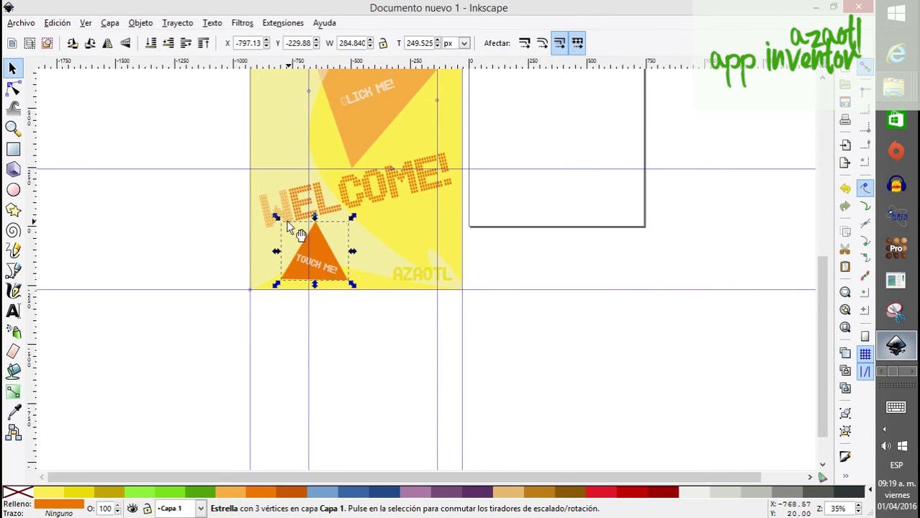
scroll(263, 230, up, 2)
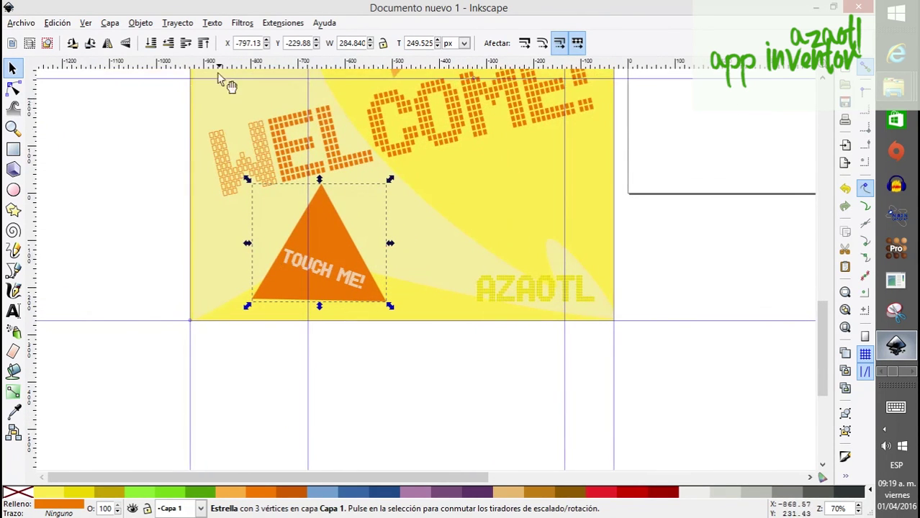
drag(221, 77, 284, 183)
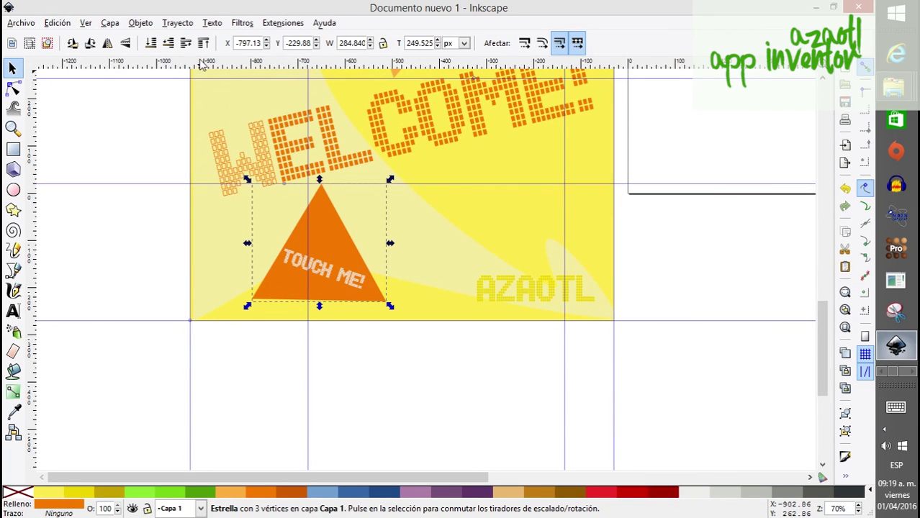
drag(203, 65, 286, 303)
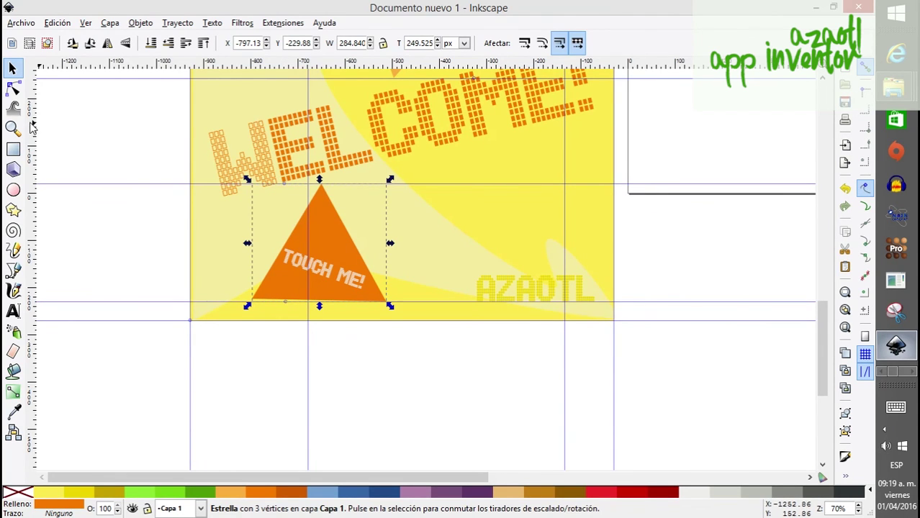
drag(33, 129, 252, 180)
drag(36, 147, 386, 209)
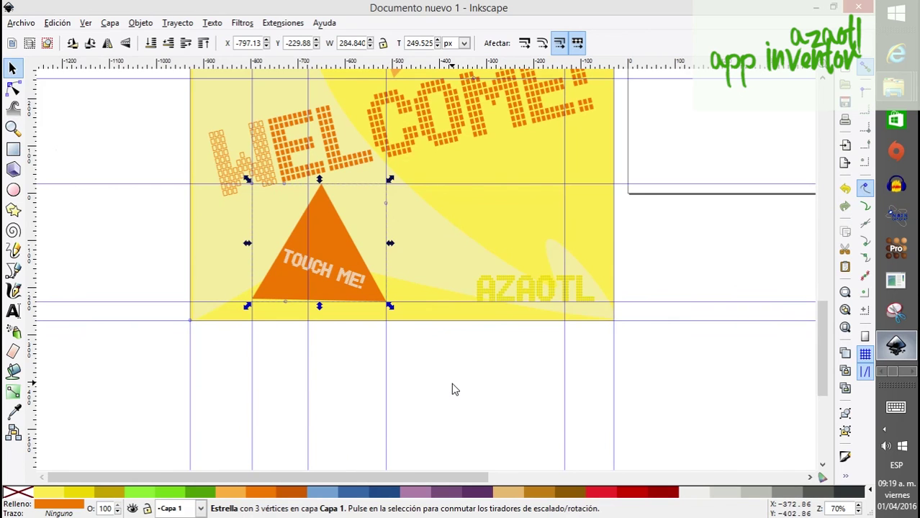
scroll(454, 389, up, 3)
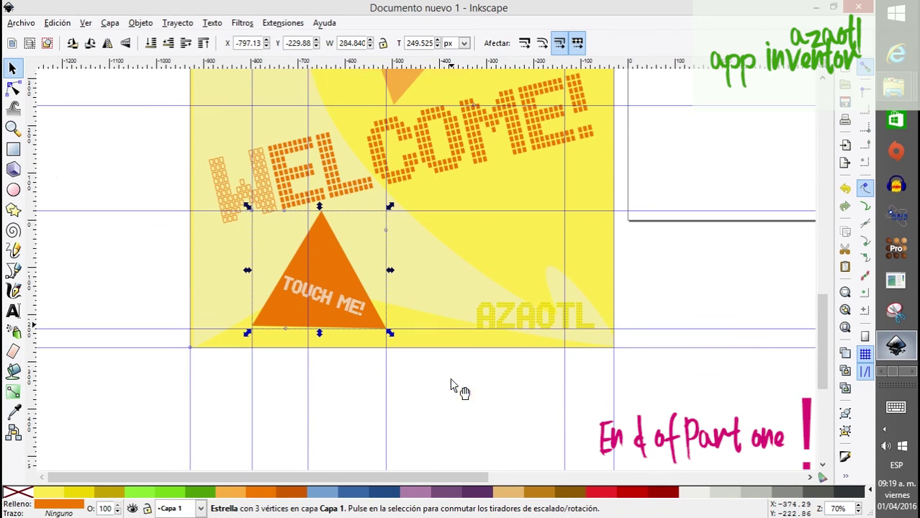
scroll(510, 362, up, 10)
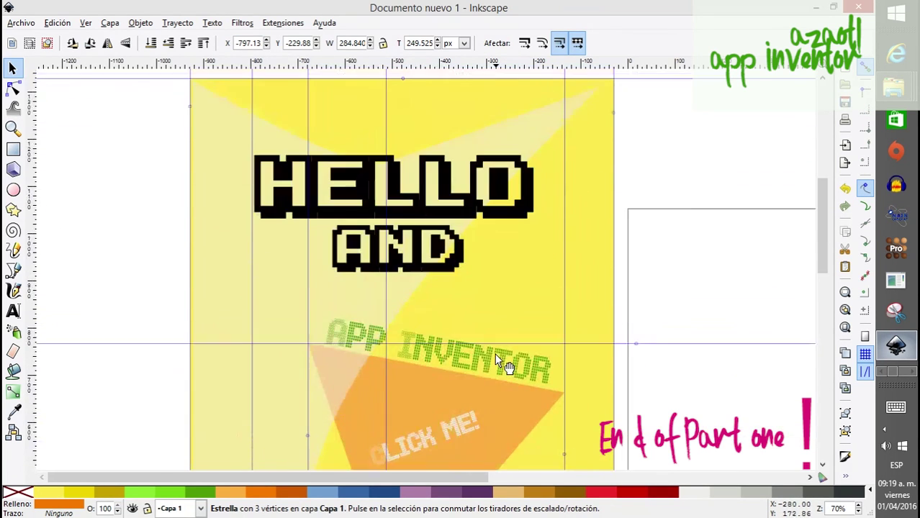
scroll(495, 356, down, 5)
scroll(496, 355, down, 2)
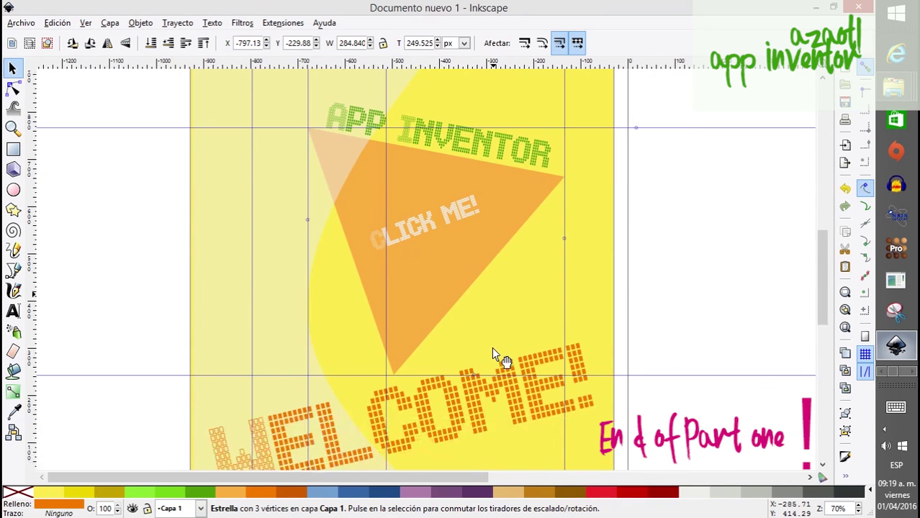
scroll(464, 342, up, 5)
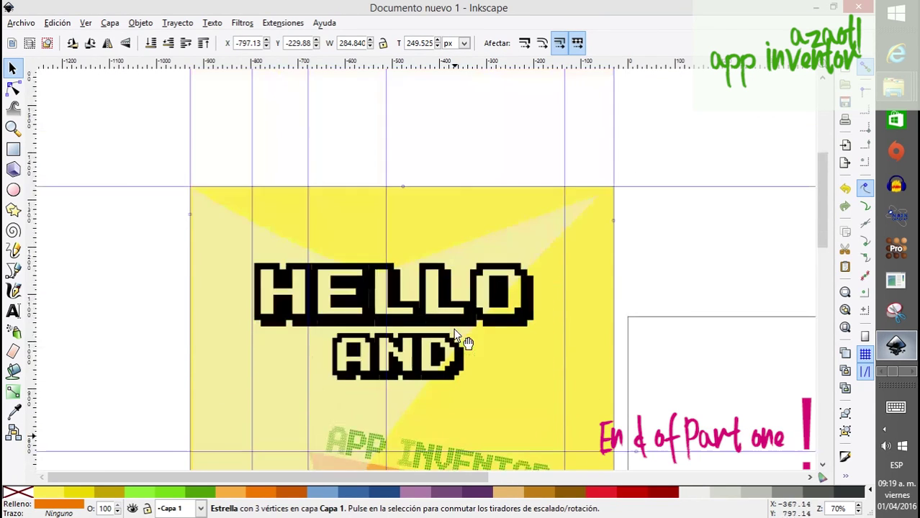